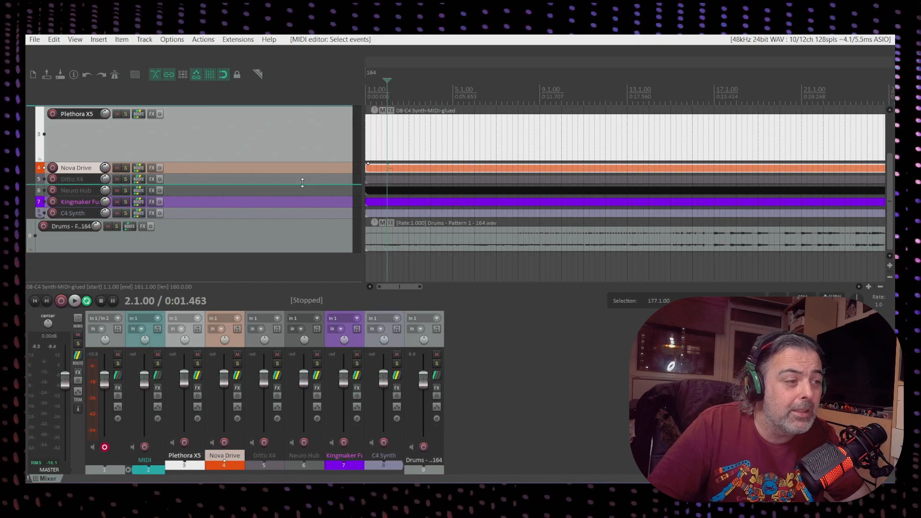
# Enlarge the Nova Drive track's height and select each track in turn to review them
pyautogui.moveTo(257, 174); pyautogui.dragTo(257, 205)
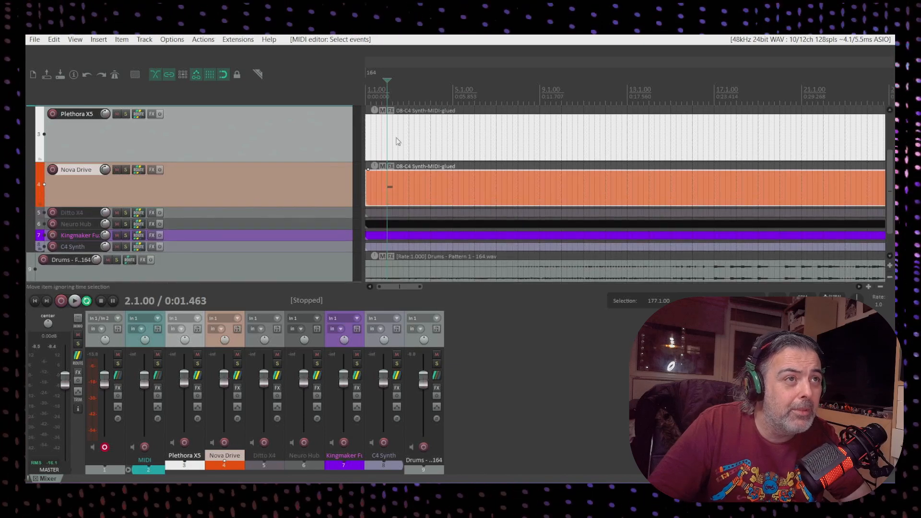
pyautogui.click(220, 142)
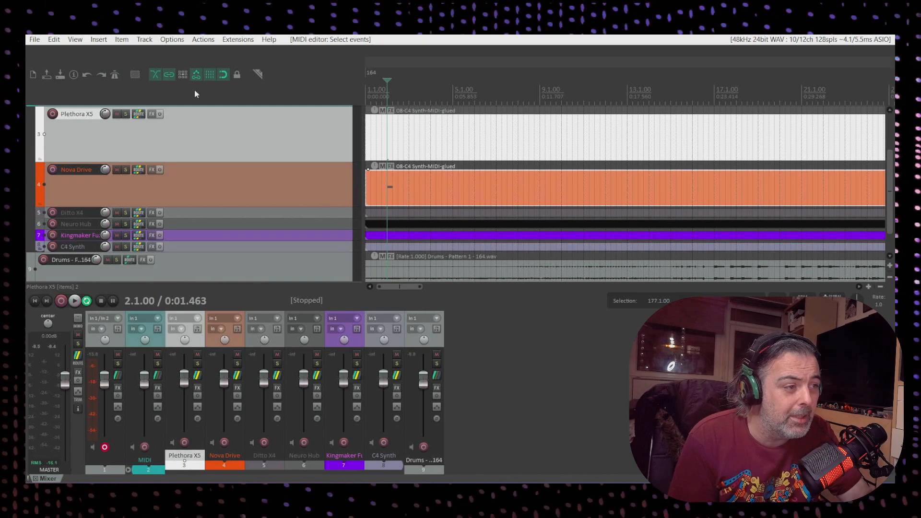
pyautogui.click(258, 191)
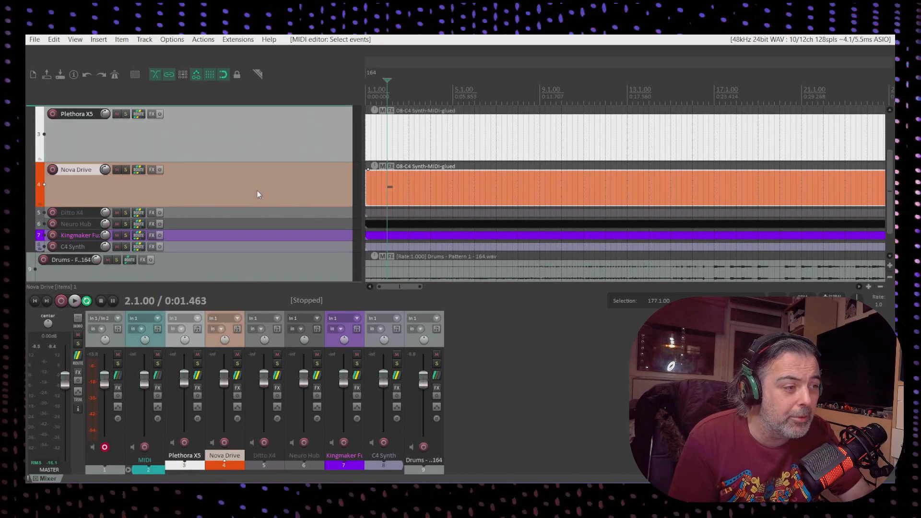
pyautogui.click(246, 214)
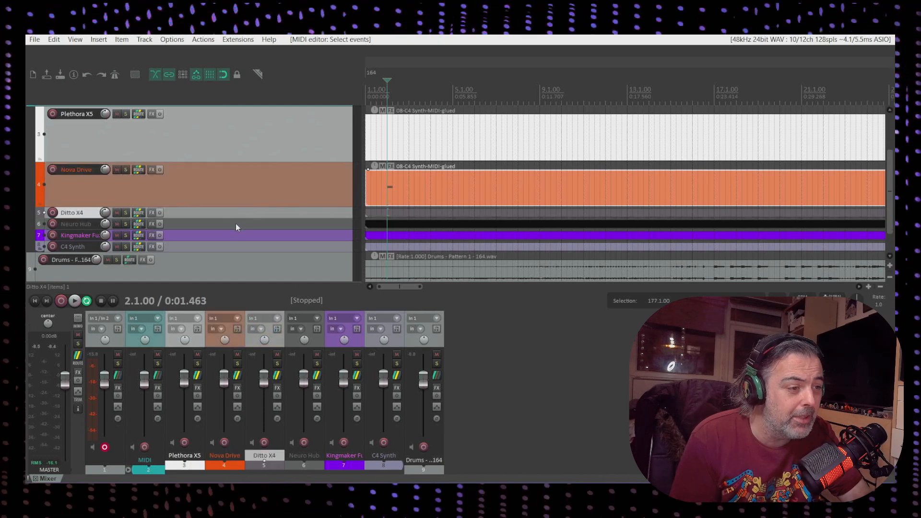
pyautogui.click(240, 140)
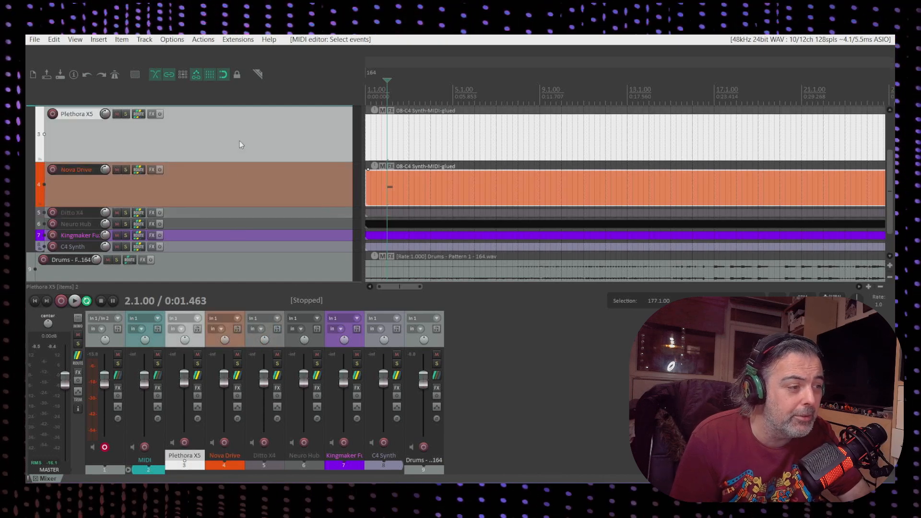
pyautogui.click(225, 189)
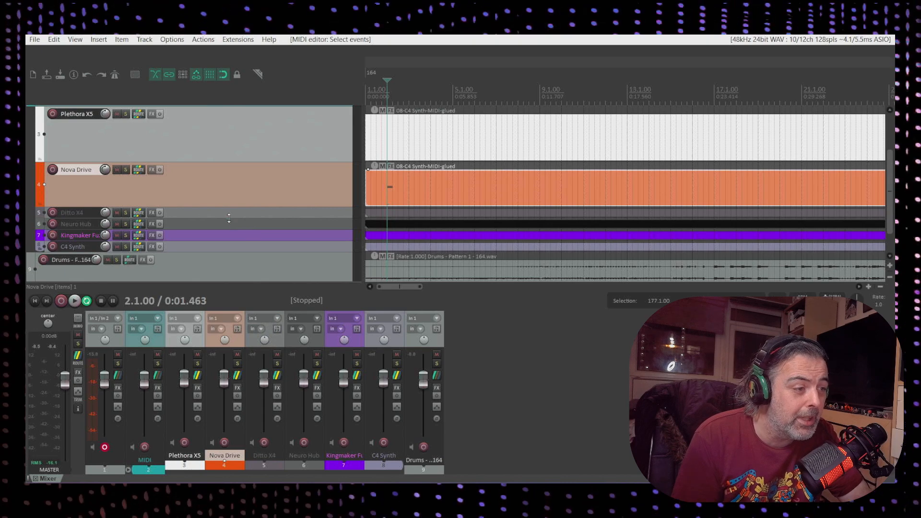
pyautogui.click(221, 213)
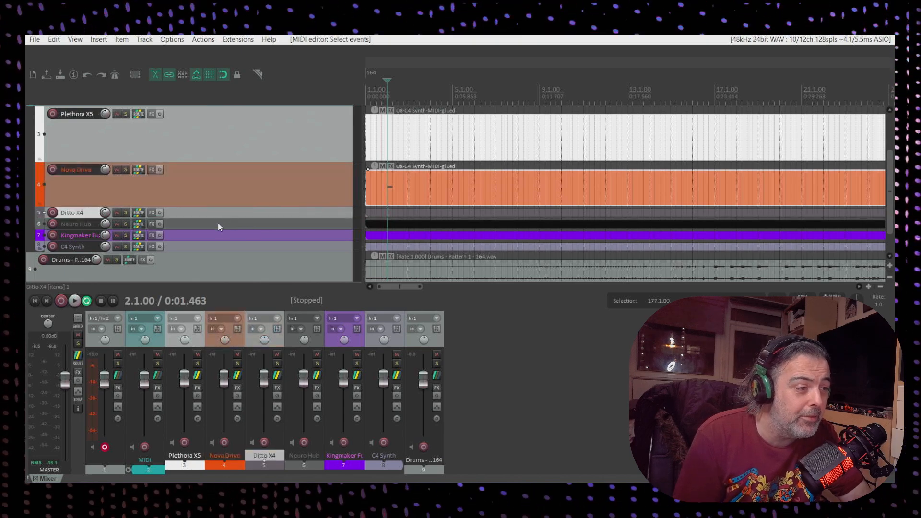
pyautogui.click(218, 224)
pyautogui.click(228, 236)
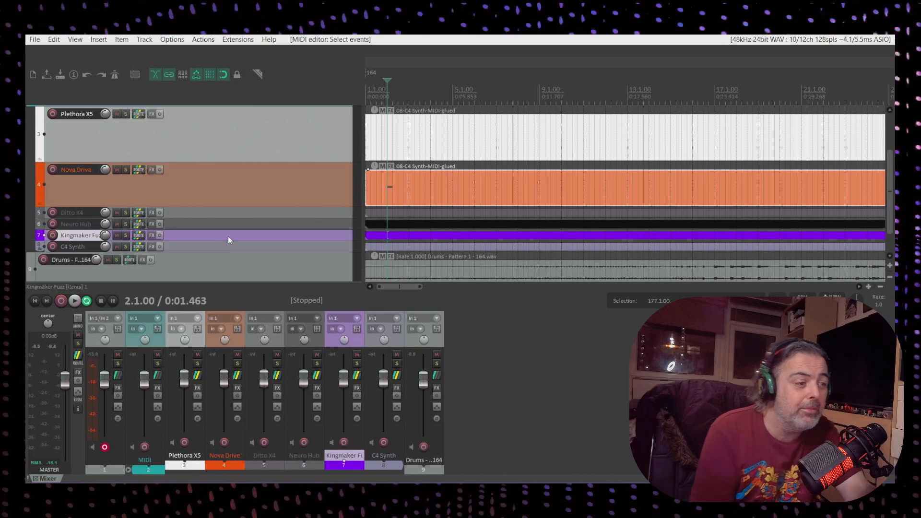
pyautogui.click(207, 248)
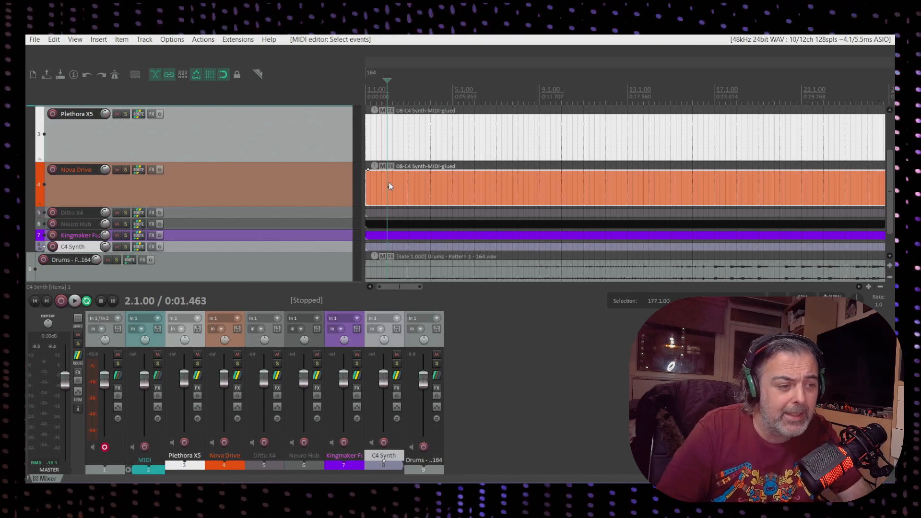
# Open the Nova Drive MIDI item in the MIDI editor, delete its OD on/off event, and close the editor
pyautogui.doubleClick(388, 186)
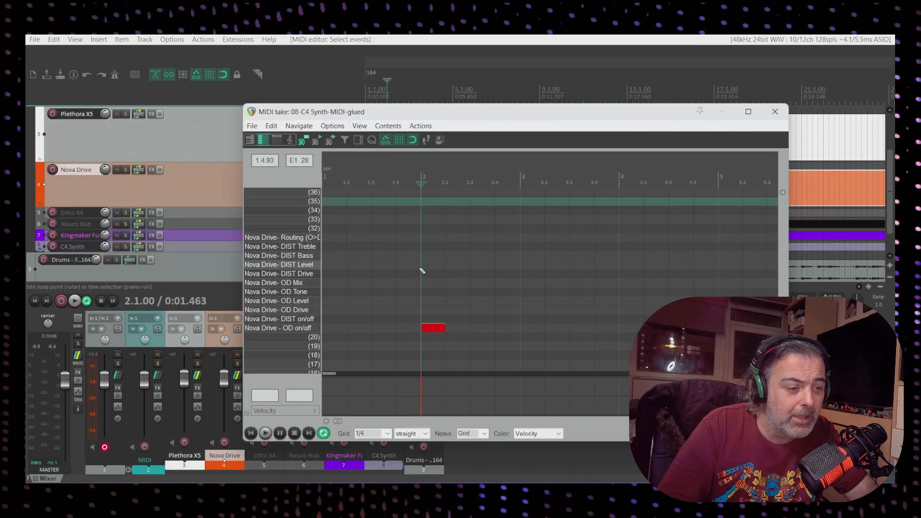
pyautogui.doubleClick(429, 328)
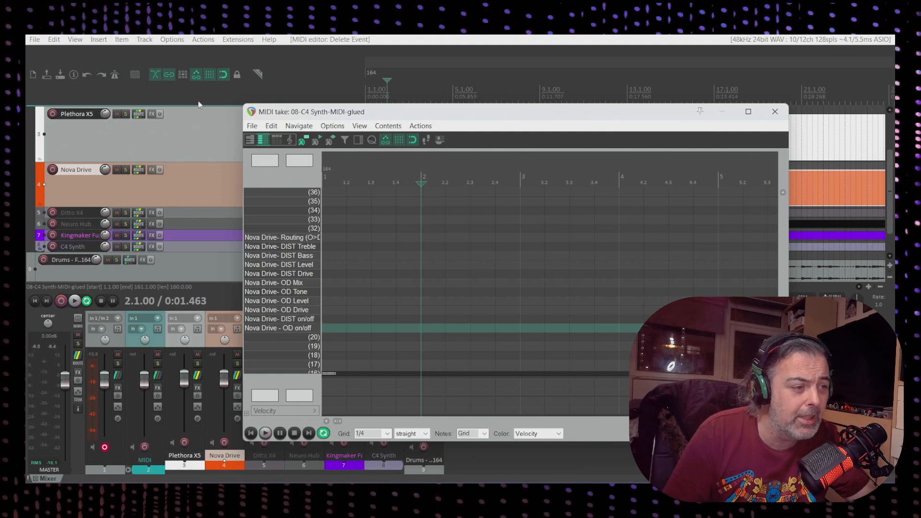
pyautogui.click(252, 127)
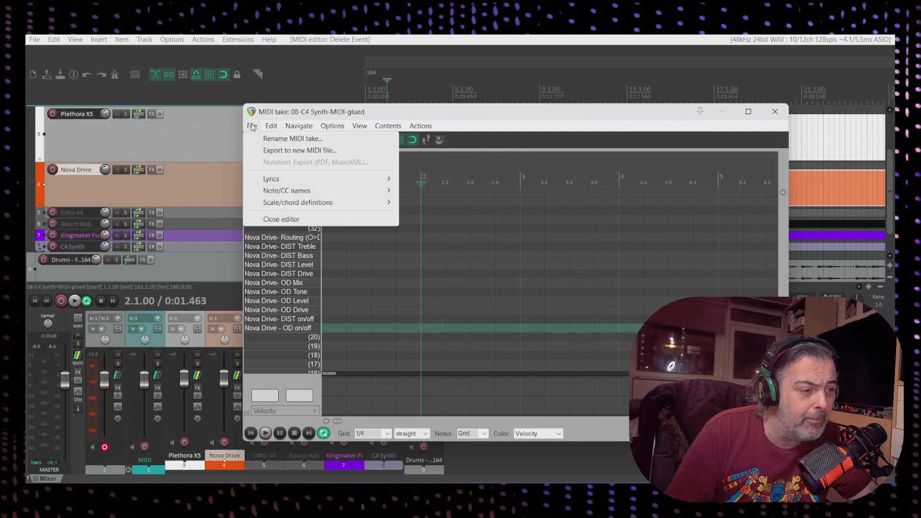
pyautogui.click(434, 115)
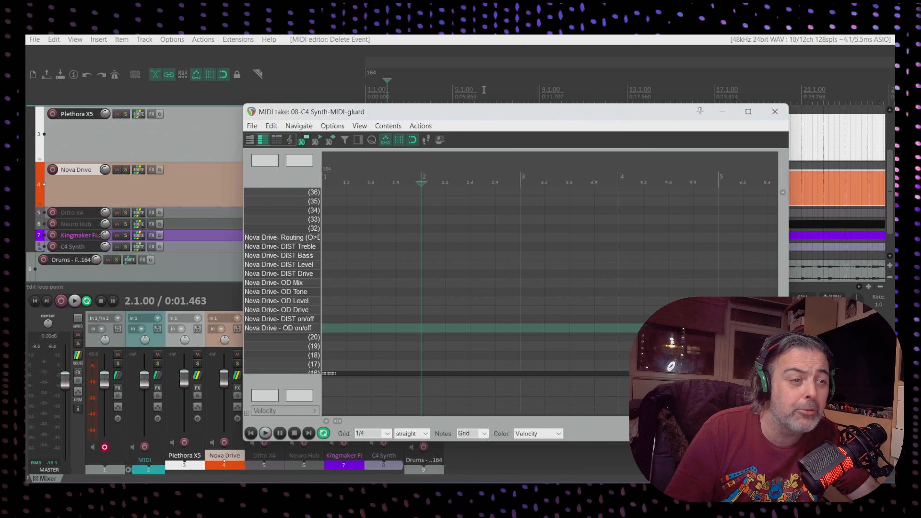
pyautogui.click(775, 112)
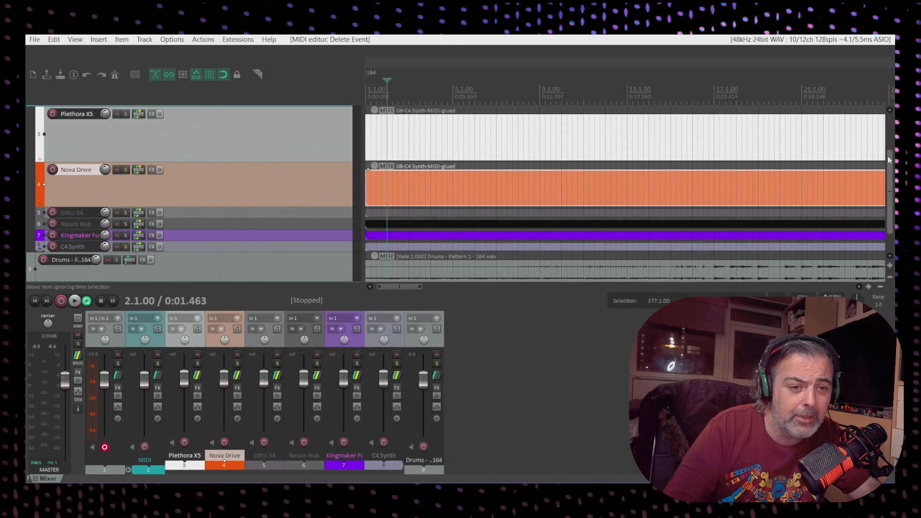
# Add a new empty track and move it to the bottom of the track list
pyautogui.moveTo(890, 161); pyautogui.dragTo(890, 181)
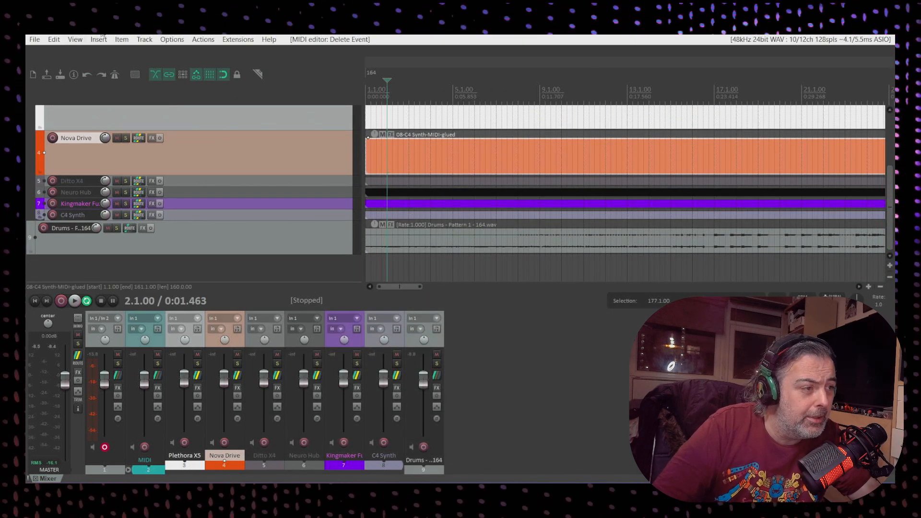
pyautogui.click(130, 271)
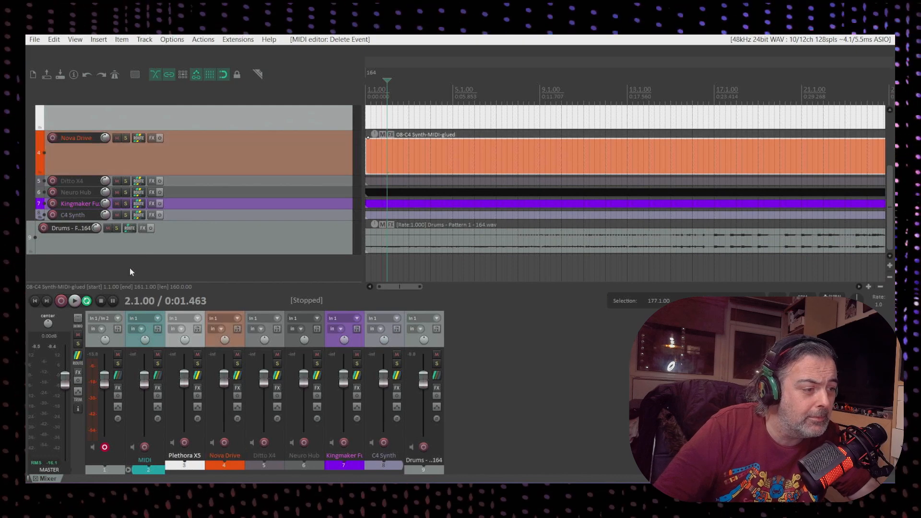
pyautogui.click(98, 39)
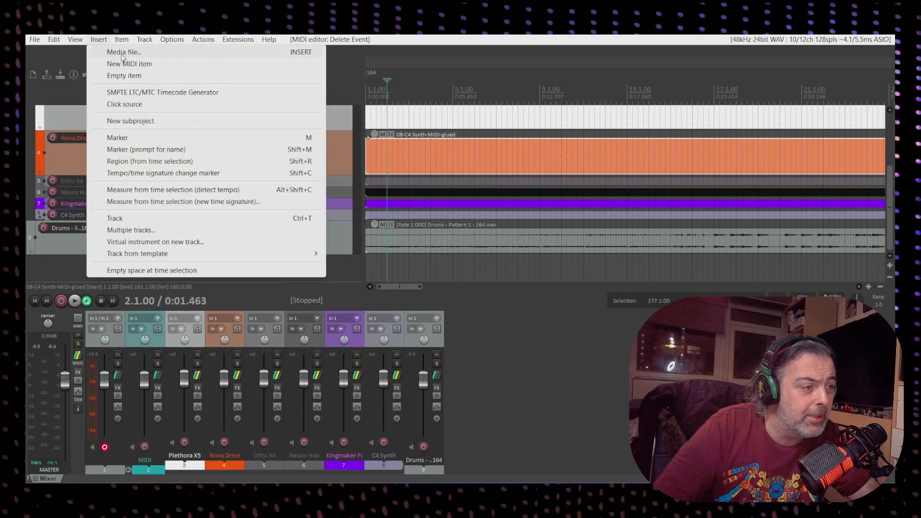
pyautogui.moveTo(144, 39)
pyautogui.click(161, 52)
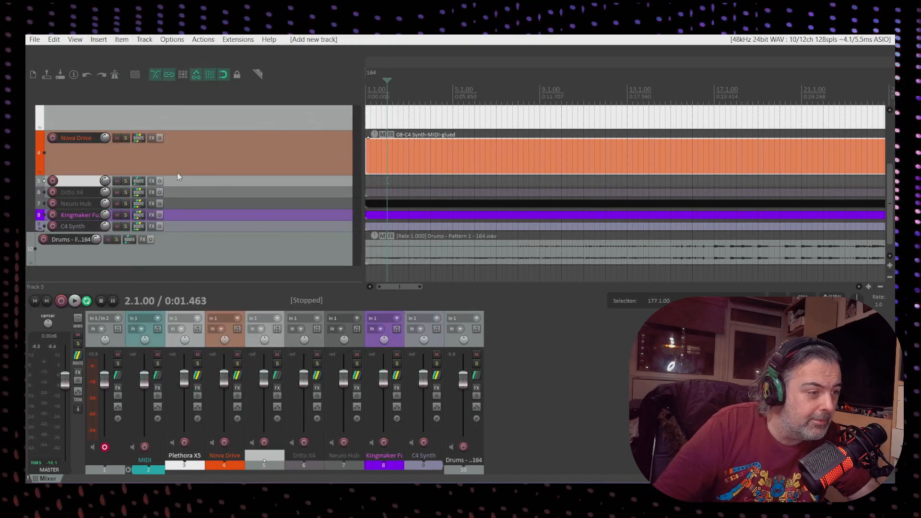
pyautogui.moveTo(186, 181); pyautogui.dragTo(176, 242)
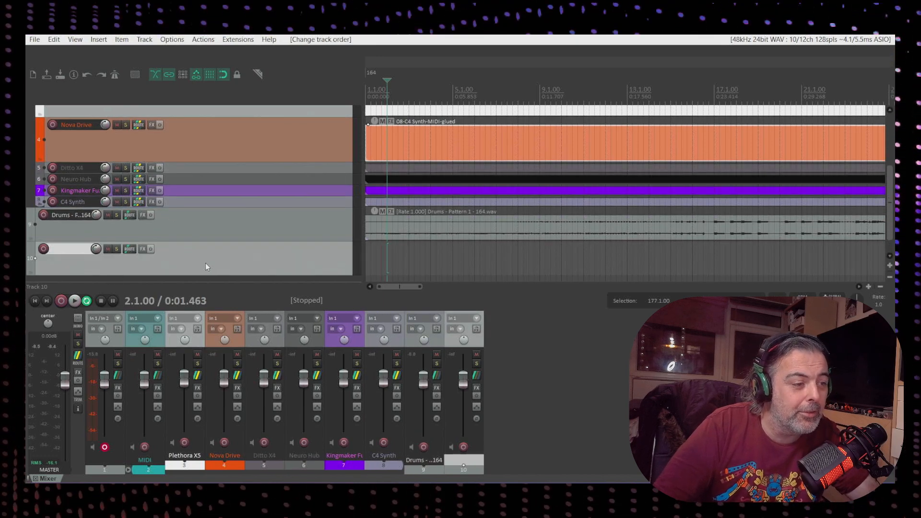
# Insert a new MIDI item on the new track and open it in the MIDI editor's event list view
pyautogui.click(103, 40)
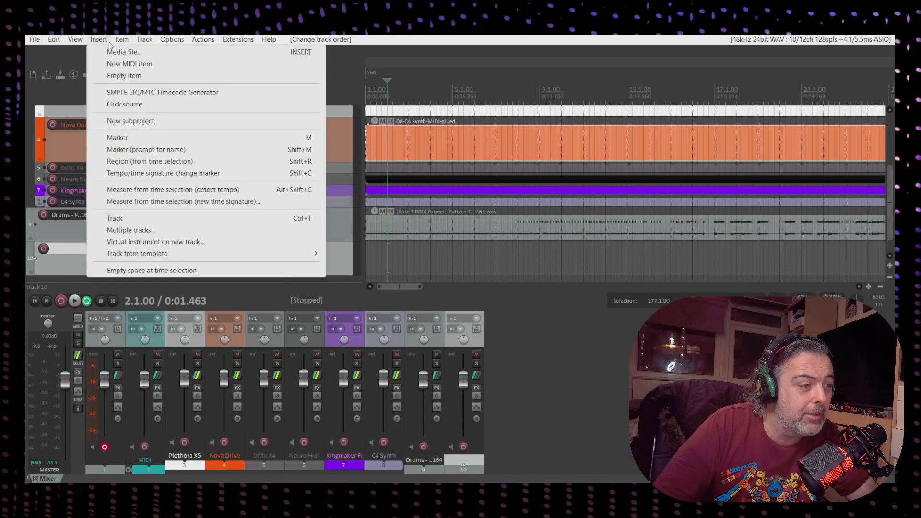
pyautogui.click(119, 64)
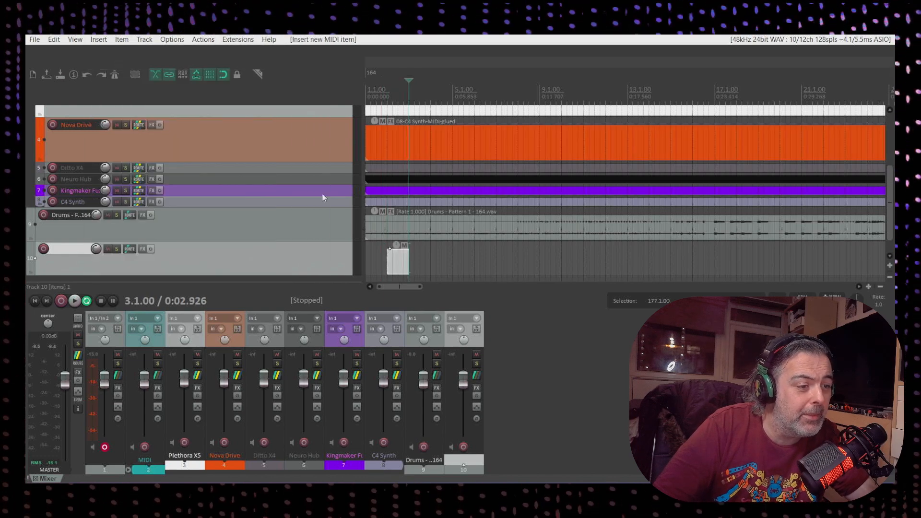
pyautogui.doubleClick(399, 261)
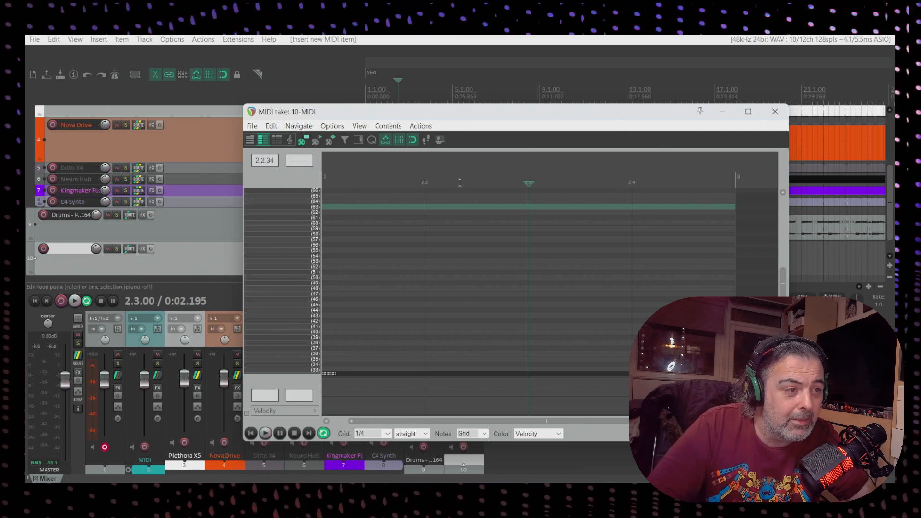
pyautogui.click(277, 139)
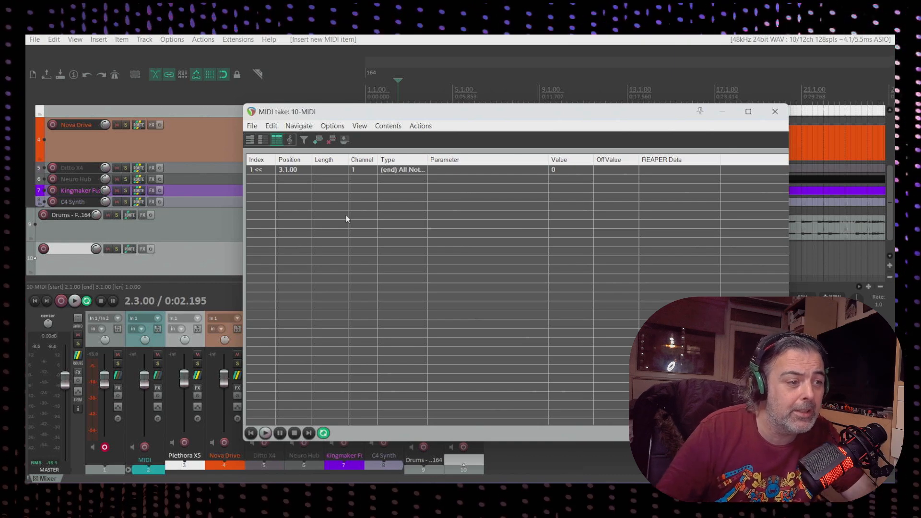
# Start adding a Program Change event on channel 11 to the event list
pyautogui.doubleClick(326, 179)
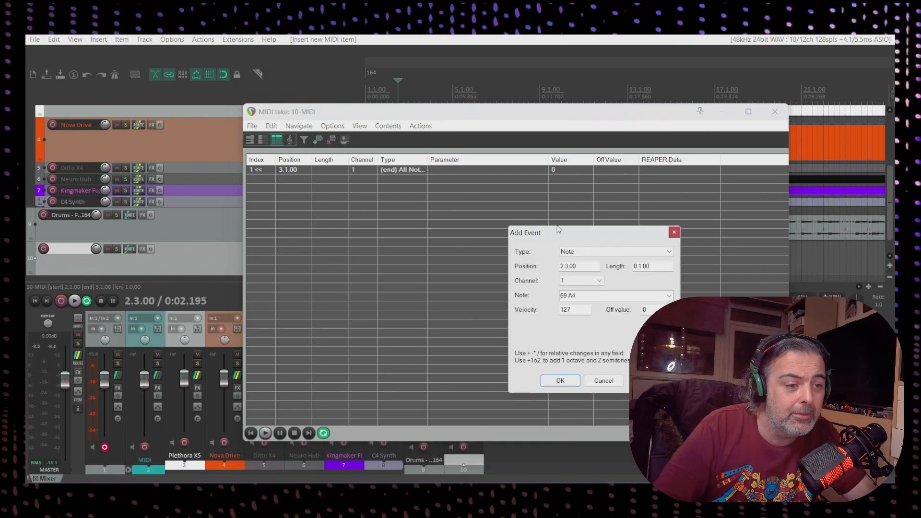
pyautogui.click(670, 254)
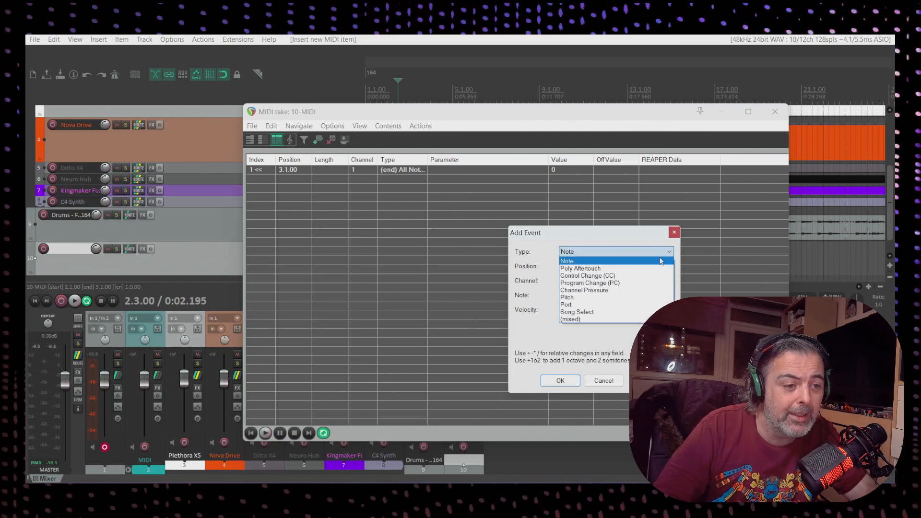
pyautogui.click(639, 276)
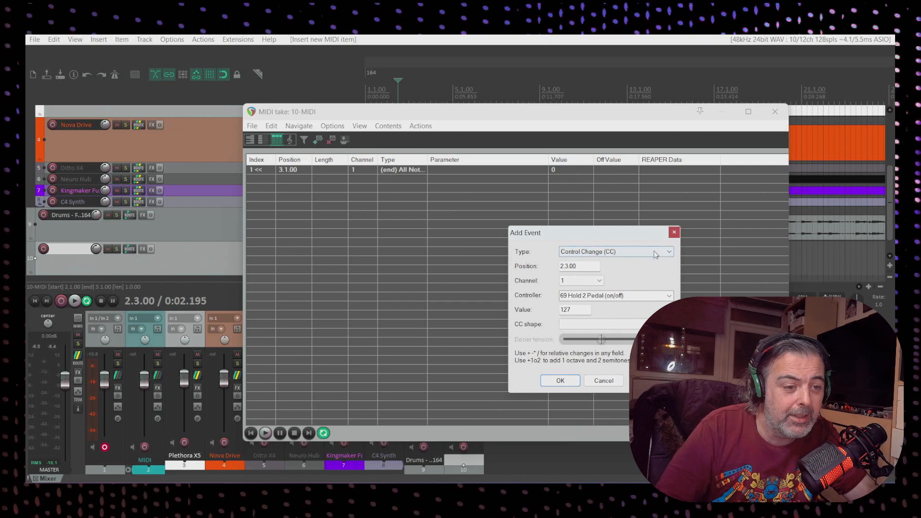
pyautogui.click(670, 253)
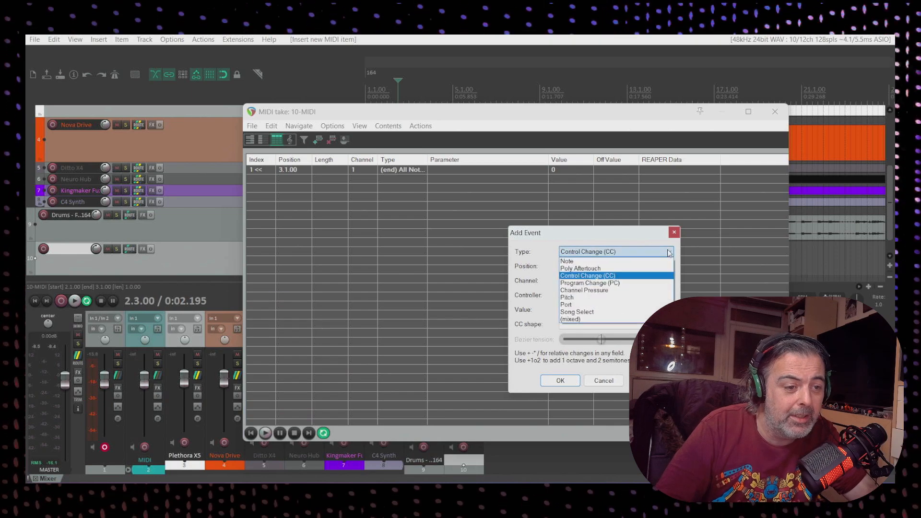
pyautogui.click(644, 285)
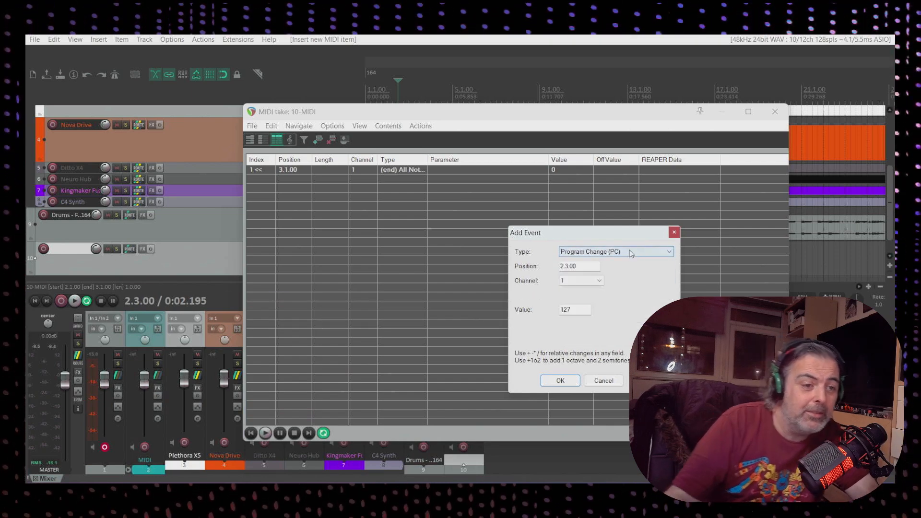
pyautogui.click(595, 284)
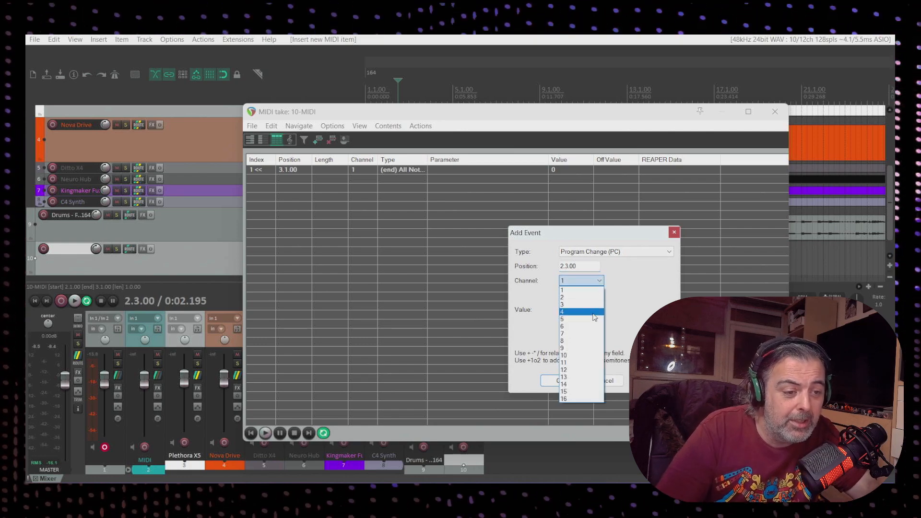
pyautogui.click(584, 363)
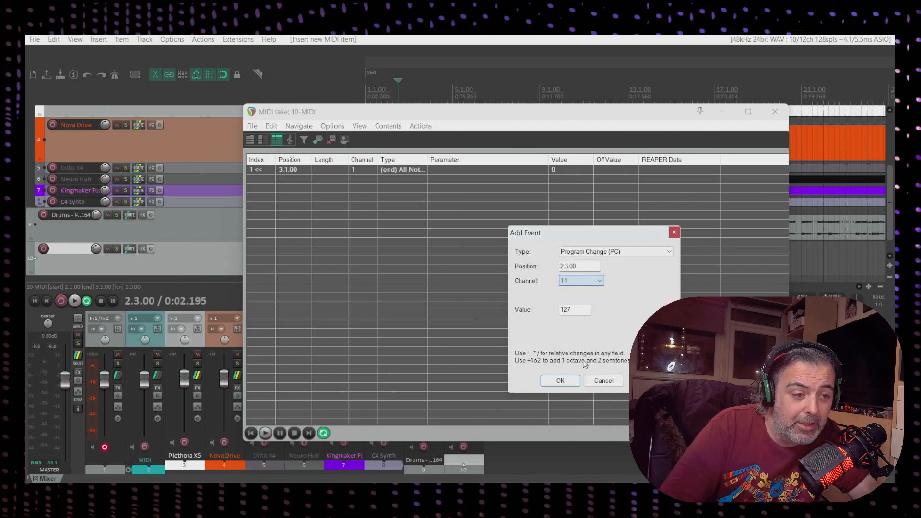
pyautogui.click(573, 311)
pyautogui.moveTo(573, 310); pyautogui.dragTo(559, 311)
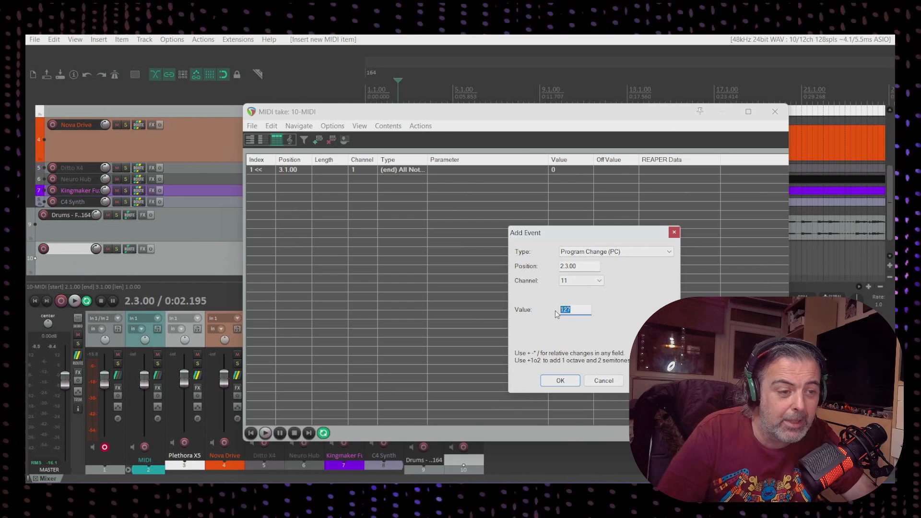
# Switch the new event's type to Control Change, browse the controller list, and cancel the event
pyautogui.click(671, 253)
pyautogui.click(660, 274)
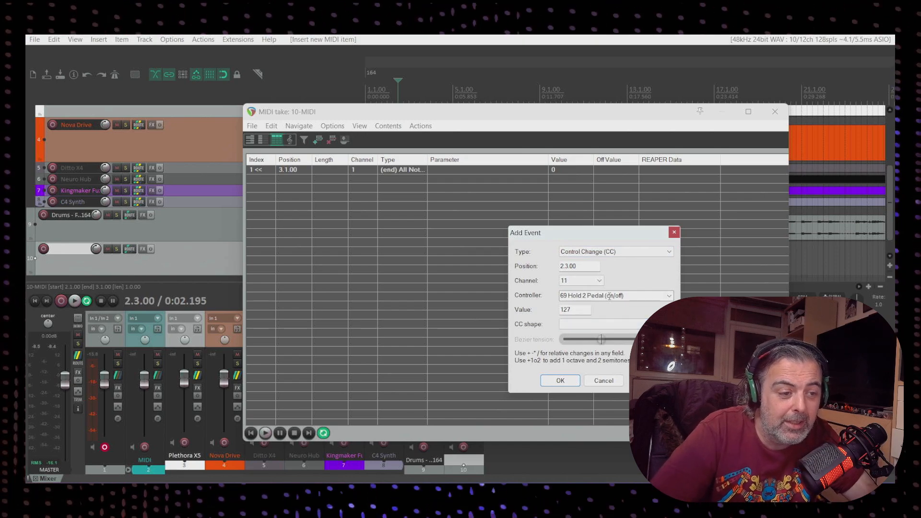
pyautogui.click(669, 296)
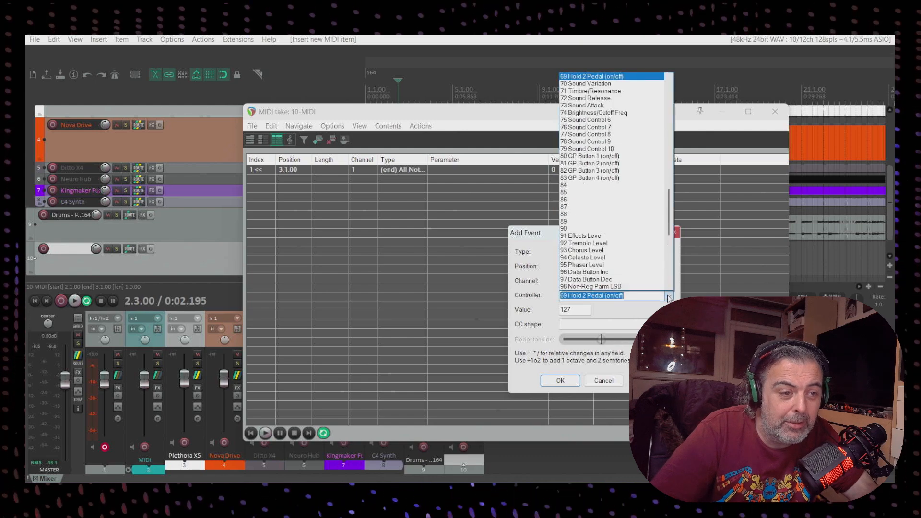
pyautogui.moveTo(669, 206); pyautogui.dragTo(667, 260)
pyautogui.click(670, 296)
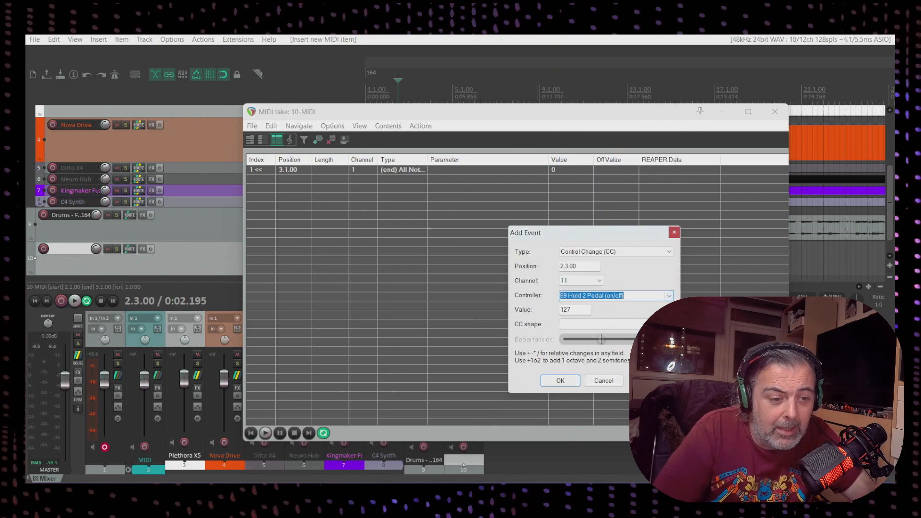
pyautogui.click(603, 380)
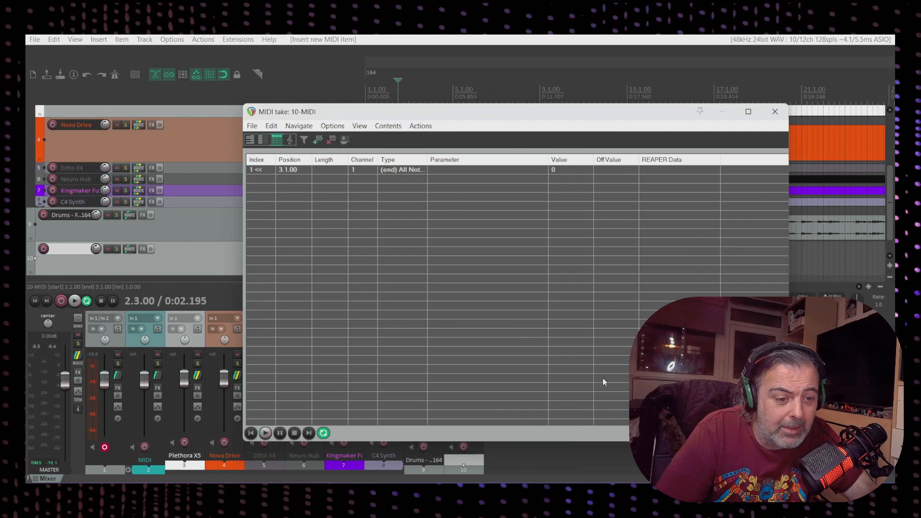
pyautogui.click(253, 126)
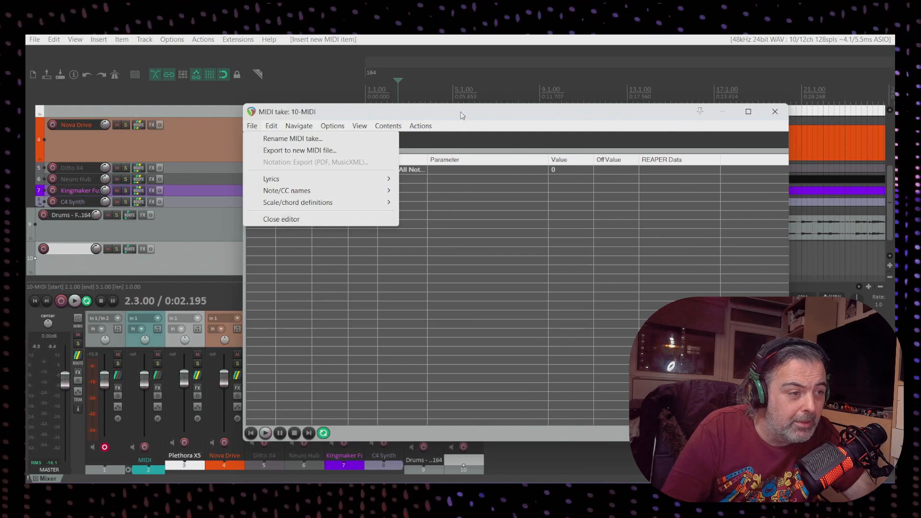
pyautogui.click(462, 115)
pyautogui.click(253, 127)
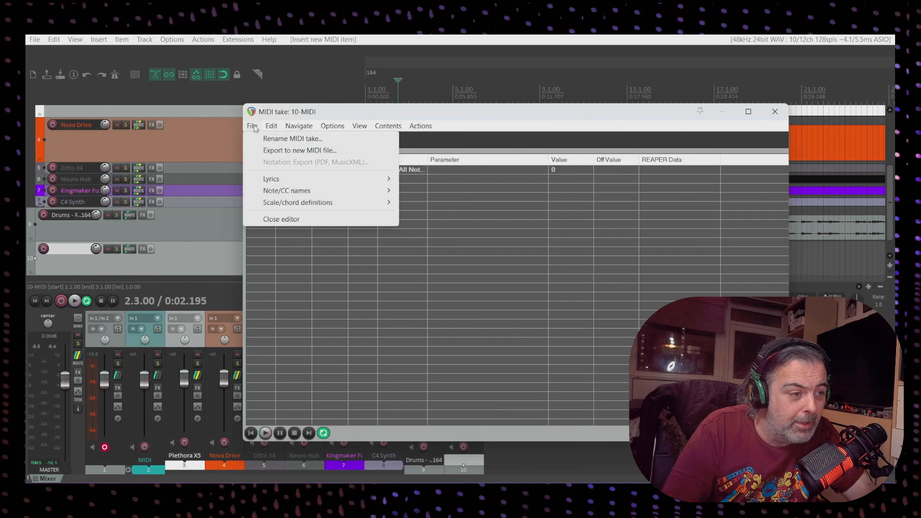
pyautogui.moveTo(334, 193)
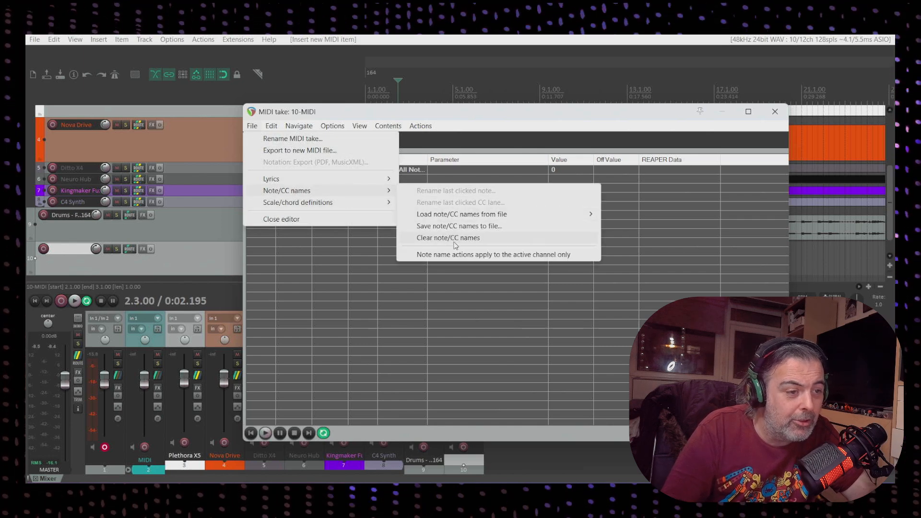
pyautogui.click(488, 118)
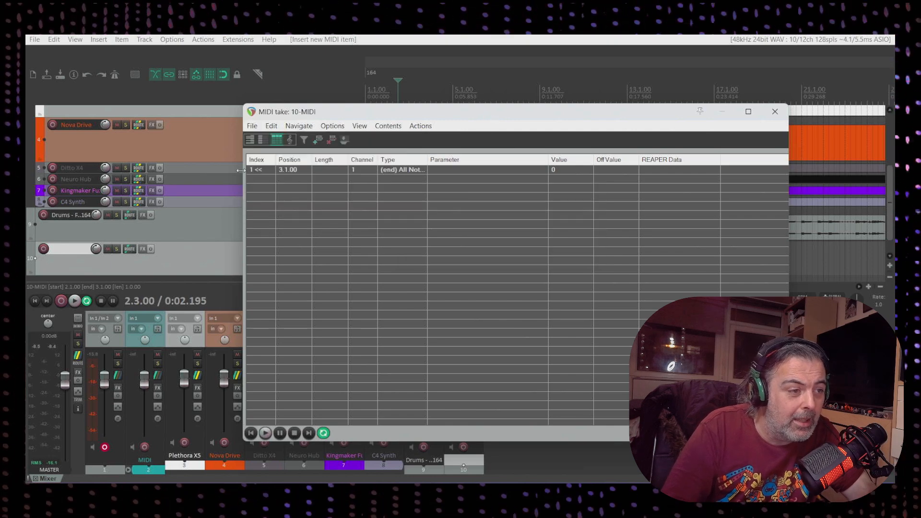
# Switch to the piano roll and rename note F0 (17) as SWITCH 1 ON
pyautogui.click(262, 141)
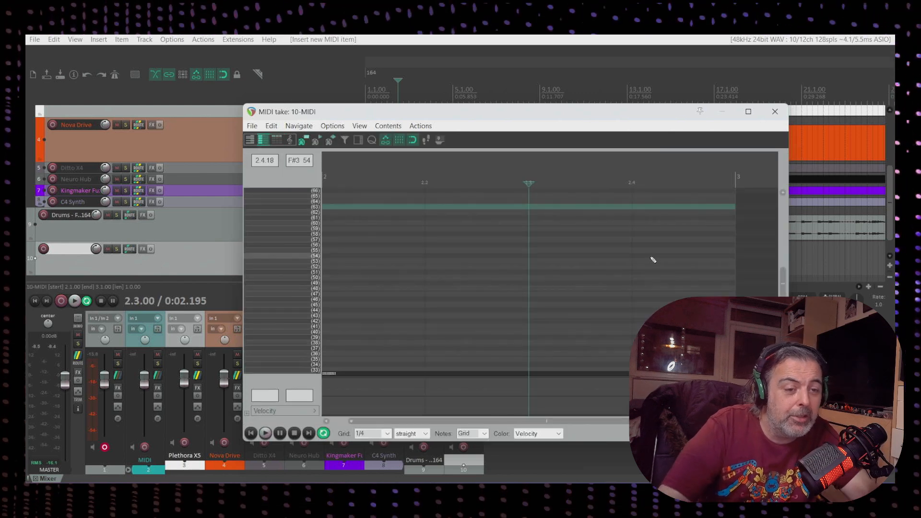
pyautogui.moveTo(783, 277); pyautogui.dragTo(783, 320)
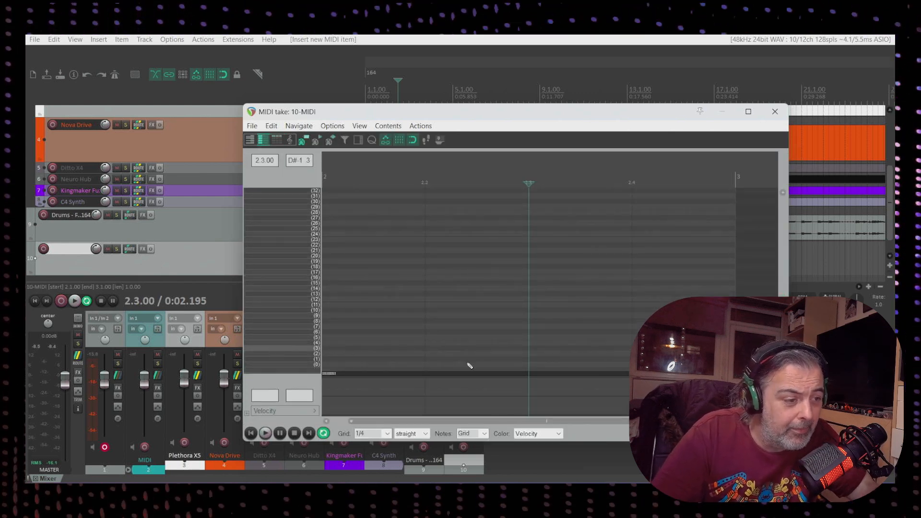
pyautogui.click(272, 272)
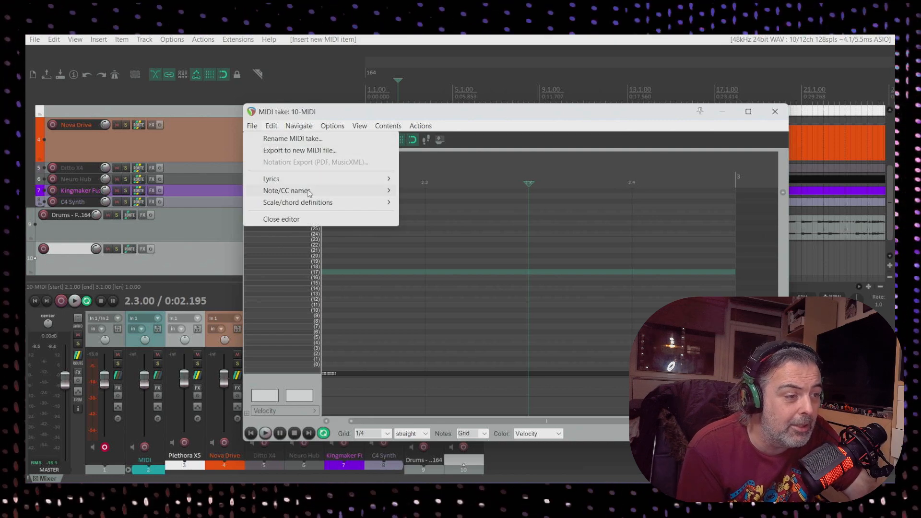
pyautogui.moveTo(334, 194)
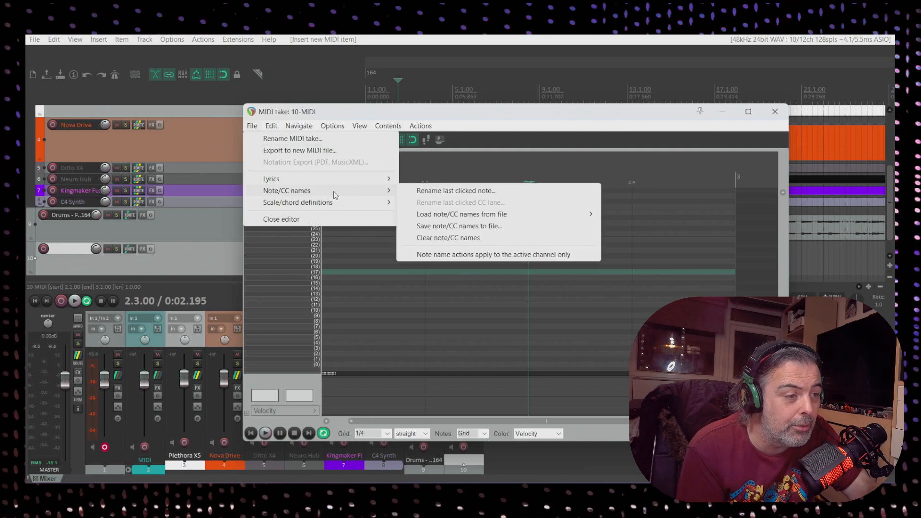
pyautogui.click(440, 192)
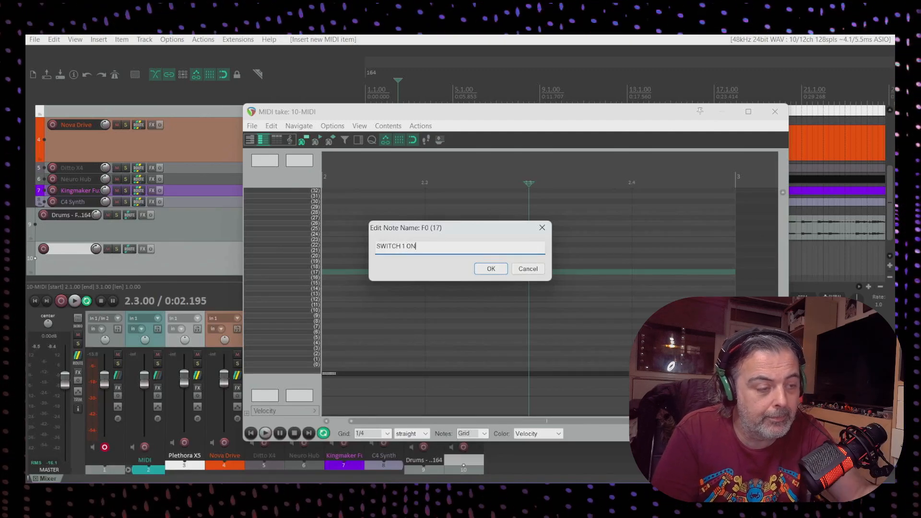
pyautogui.click(490, 269)
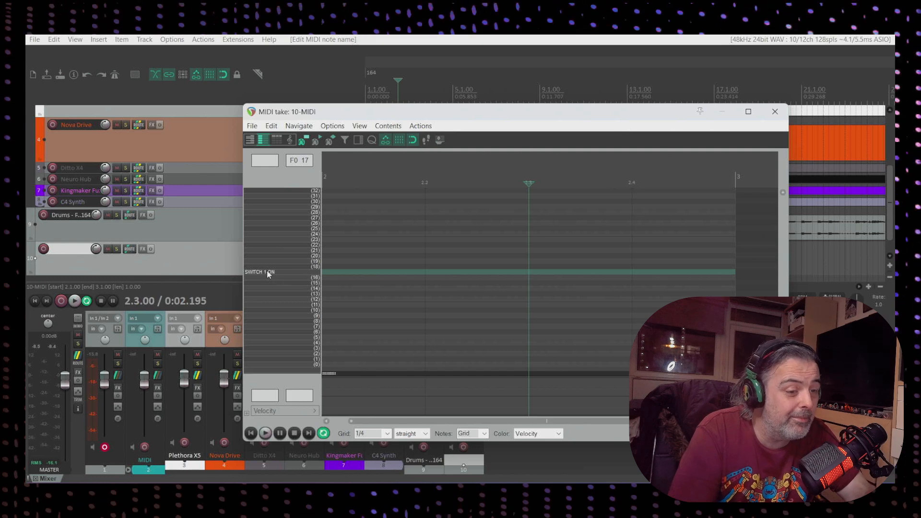
pyautogui.click(252, 127)
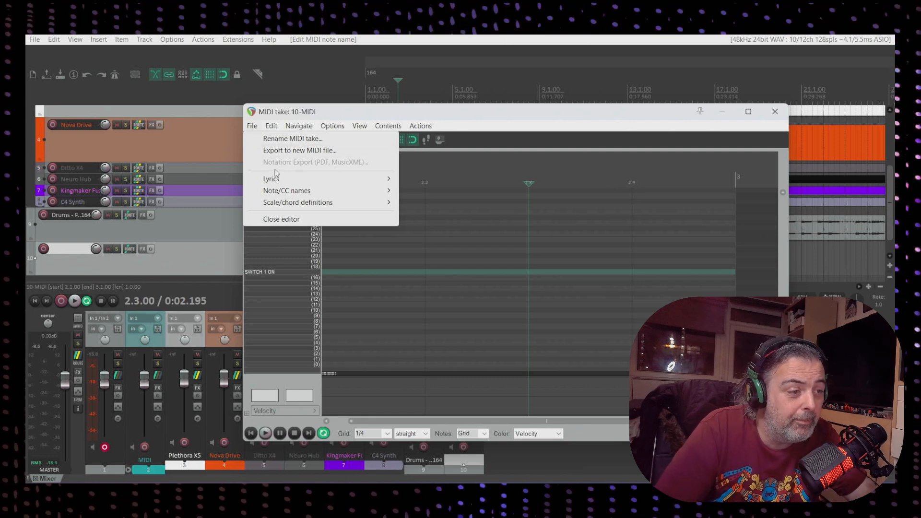
pyautogui.moveTo(370, 195)
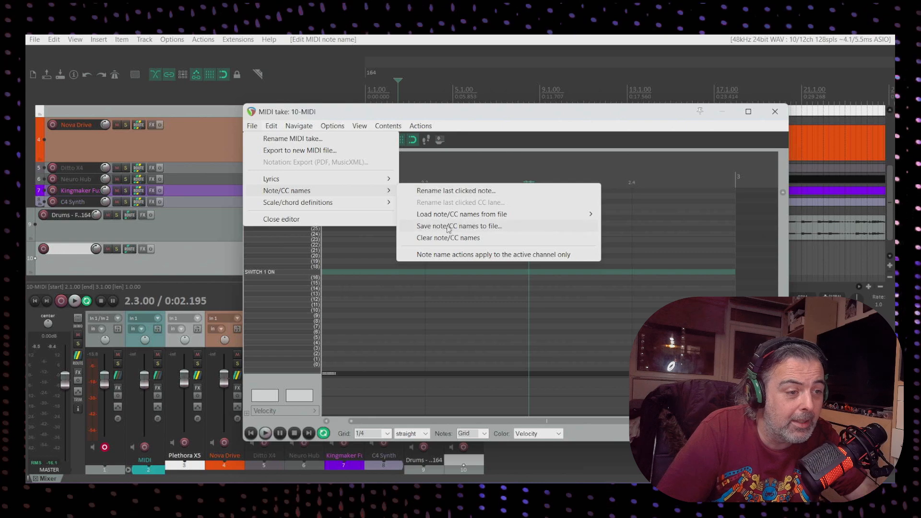
pyautogui.click(481, 228)
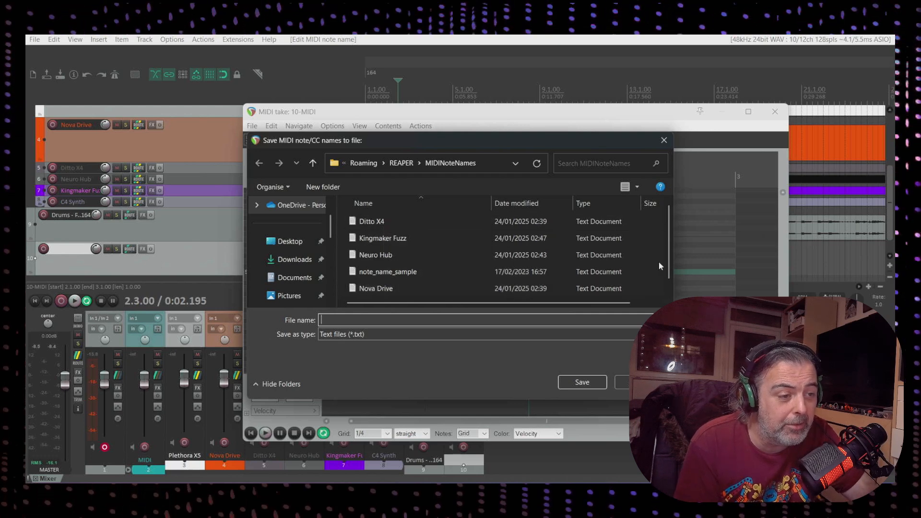
pyautogui.scroll(-1, 671, 254)
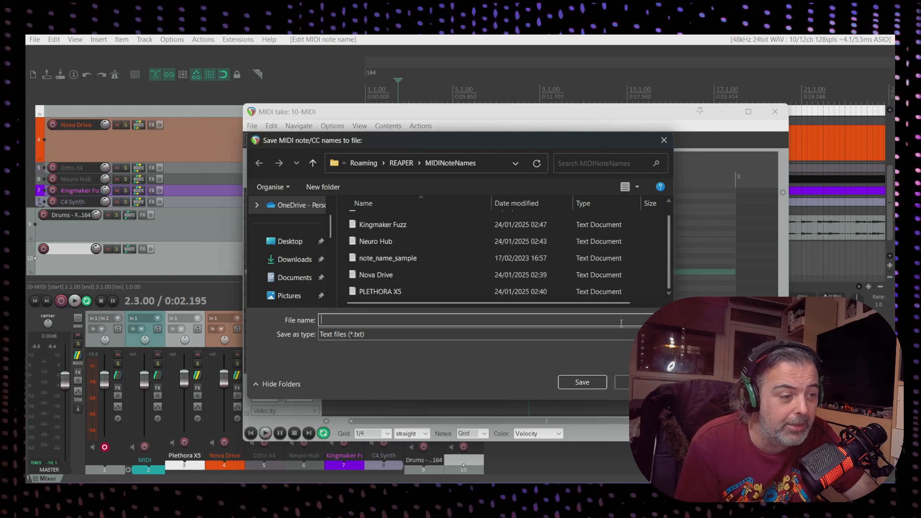
pyautogui.click(640, 382)
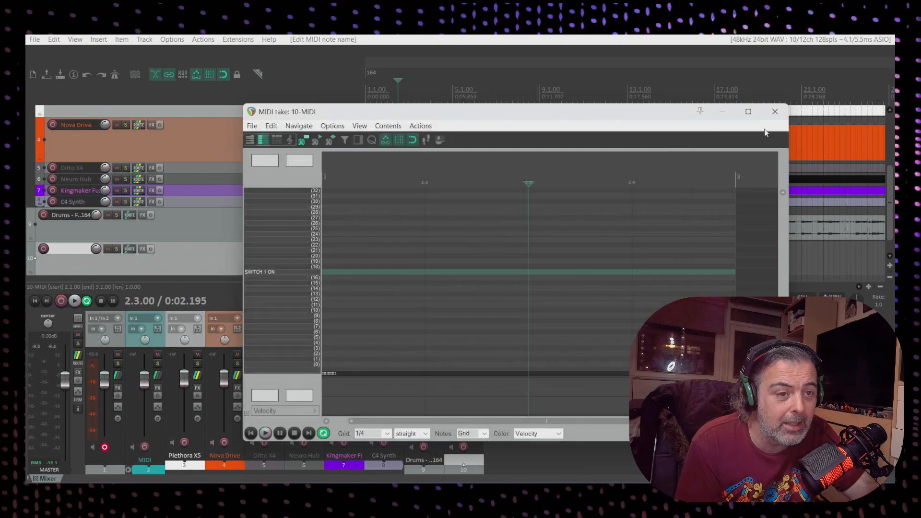
# Close the MIDI editor and remove the newly added MIDI track
pyautogui.click(774, 111)
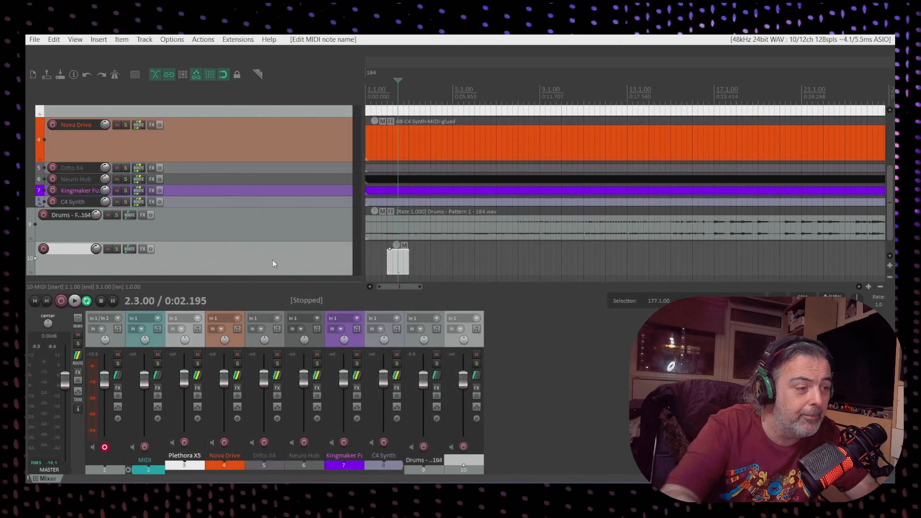
pyautogui.rightClick(274, 263)
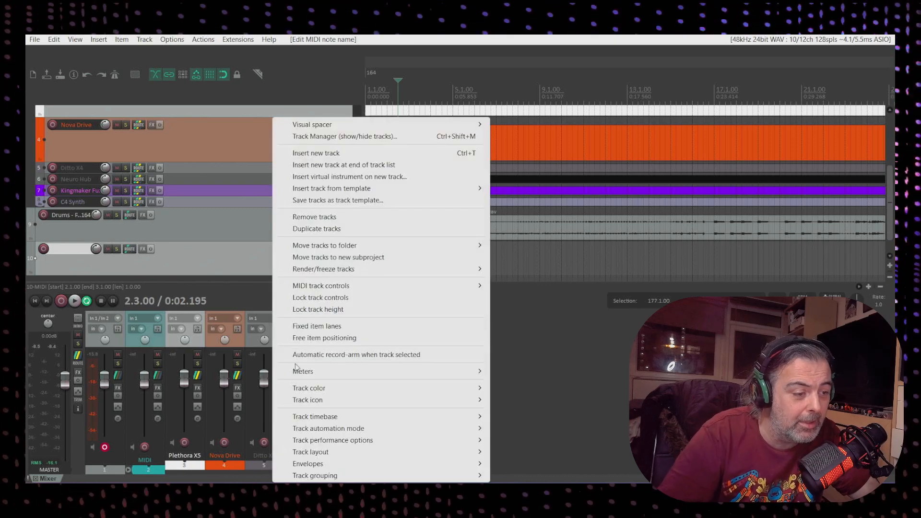
pyautogui.click(302, 220)
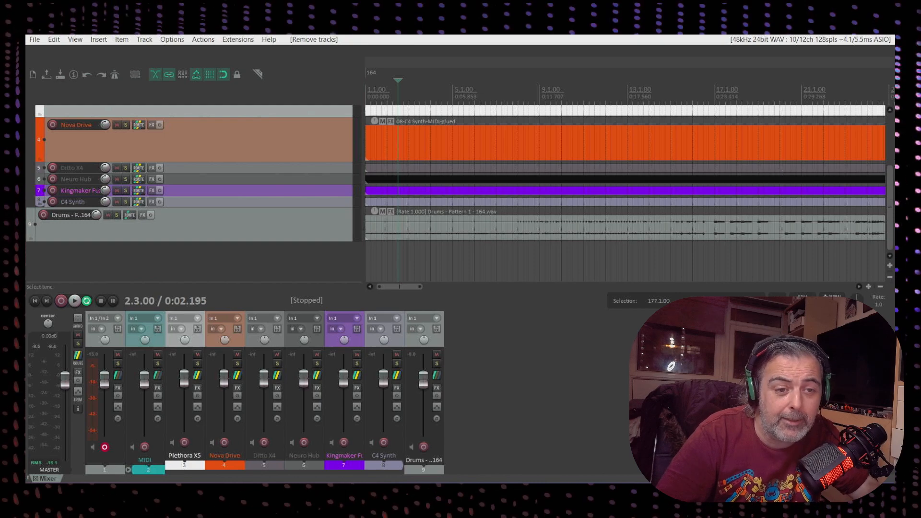
# Open the MIDI item on the Nova Drive track in the MIDI editor
pyautogui.scroll(3, 893, 179)
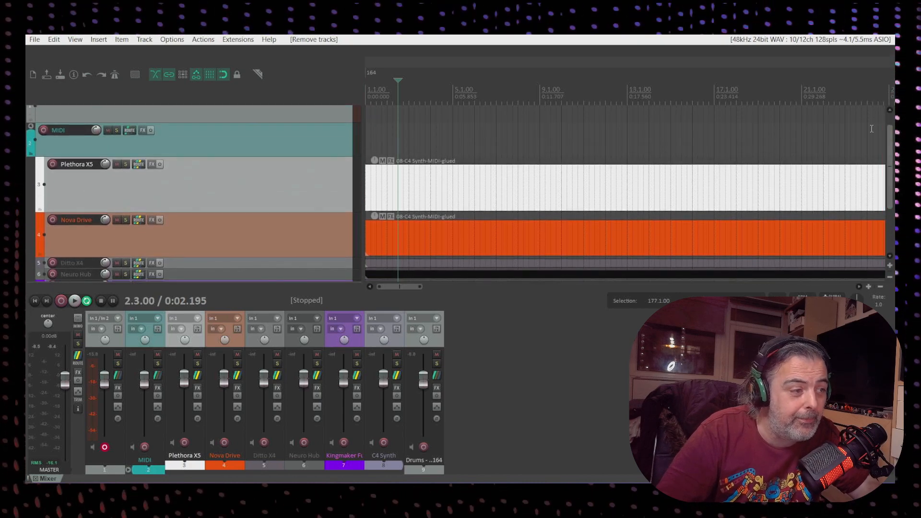
pyautogui.click(374, 234)
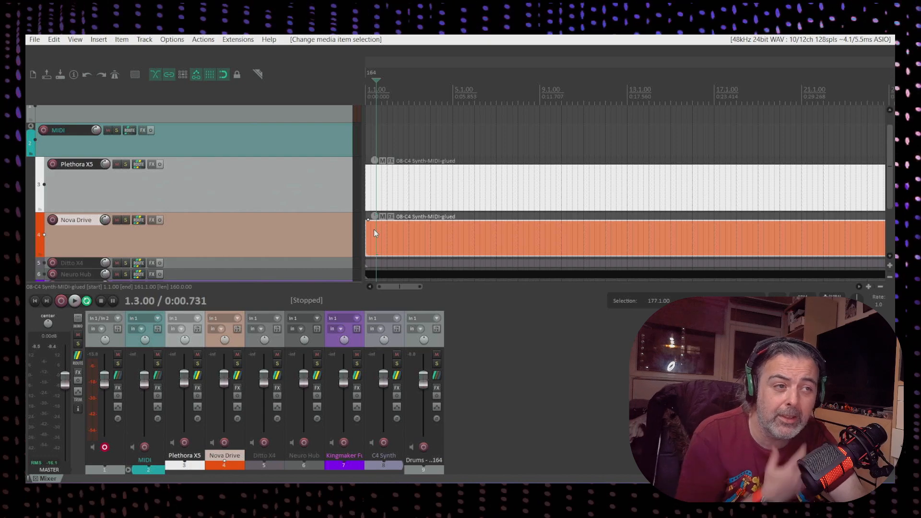
pyautogui.doubleClick(375, 232)
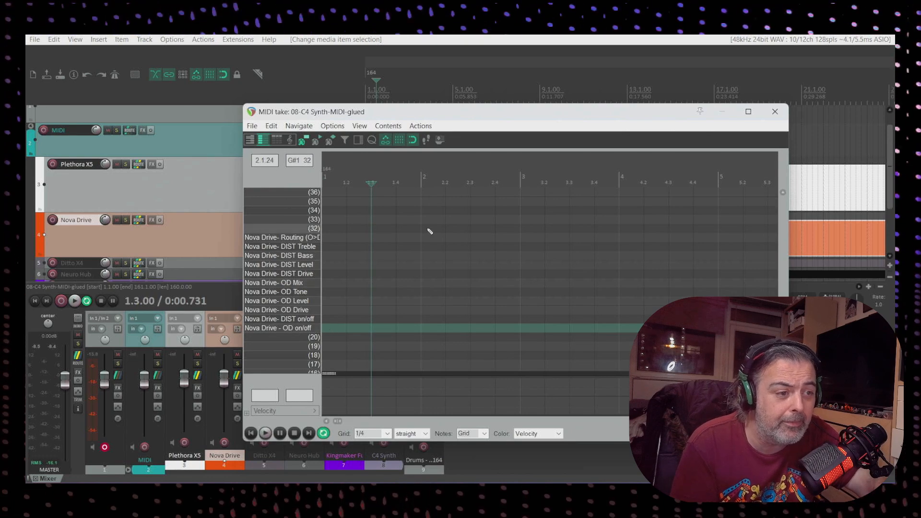
pyautogui.click(252, 126)
pyautogui.moveTo(316, 190)
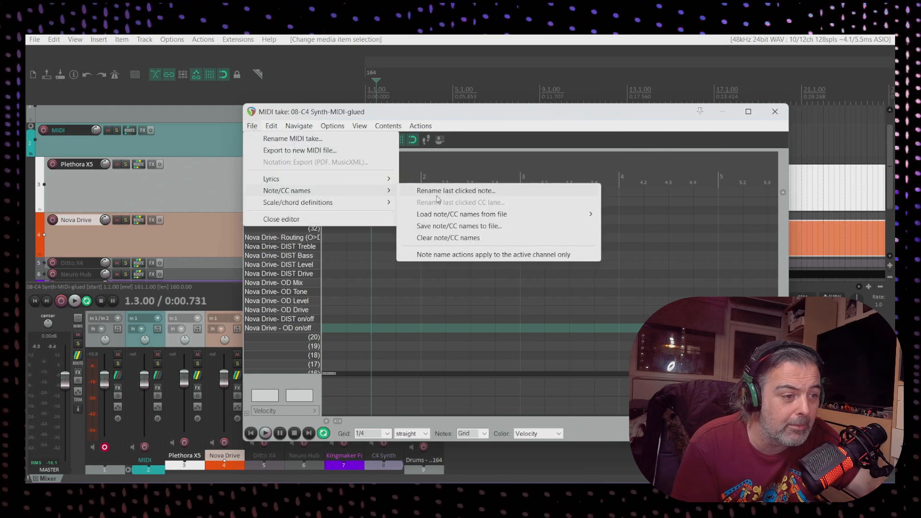
pyautogui.moveTo(455, 219)
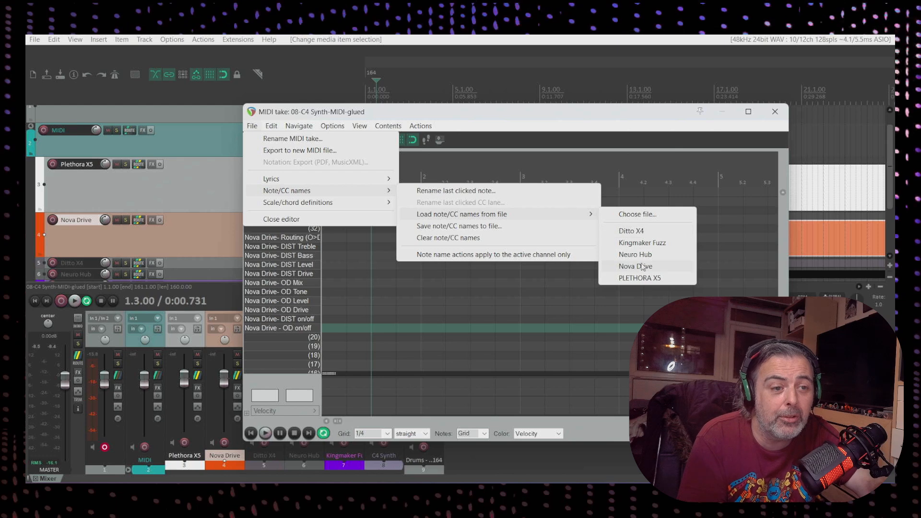
pyautogui.click(563, 115)
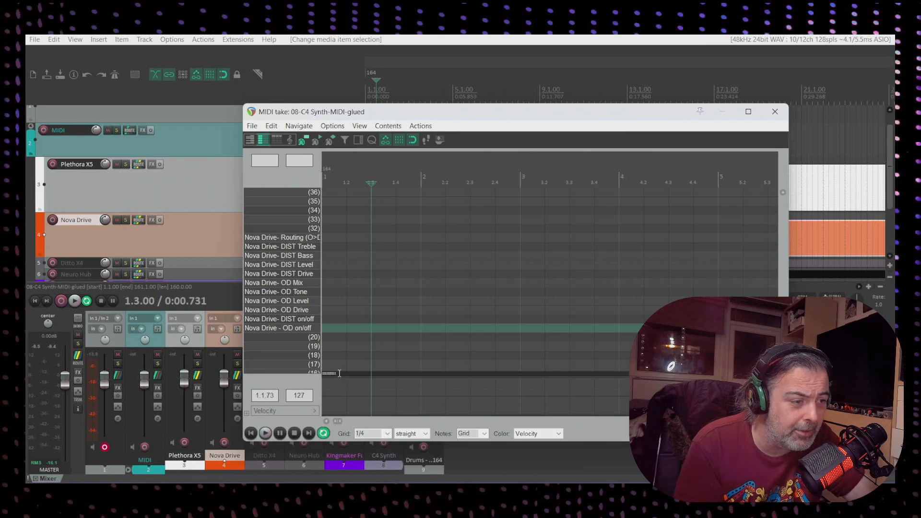
# Insert a note at 2.1.00 on the Nova Drive - OD on/off row with velocity 127 and play it back
pyautogui.click(334, 323)
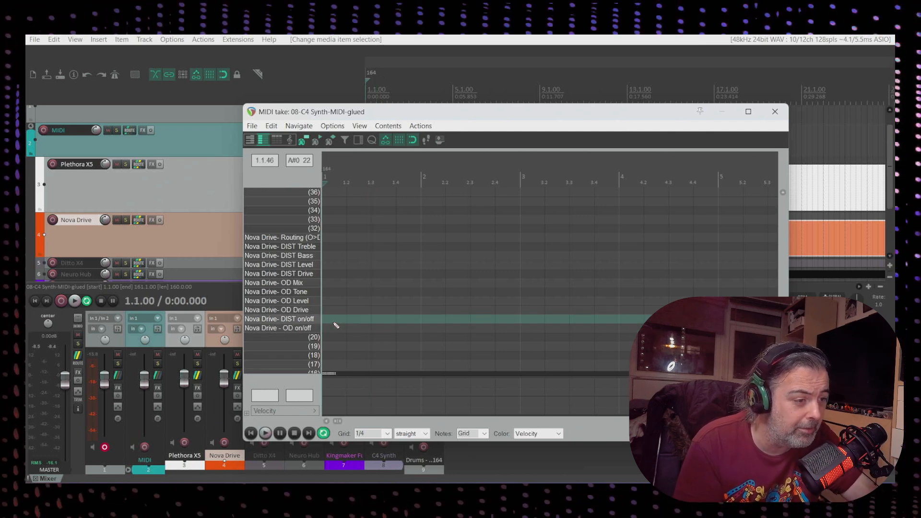
pyautogui.scroll(8, 336, 325)
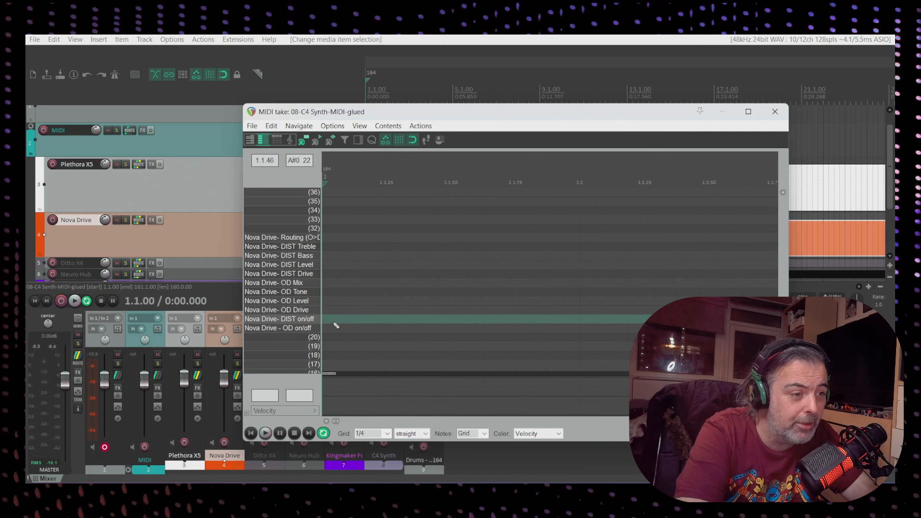
pyautogui.scroll(-5, 392, 385)
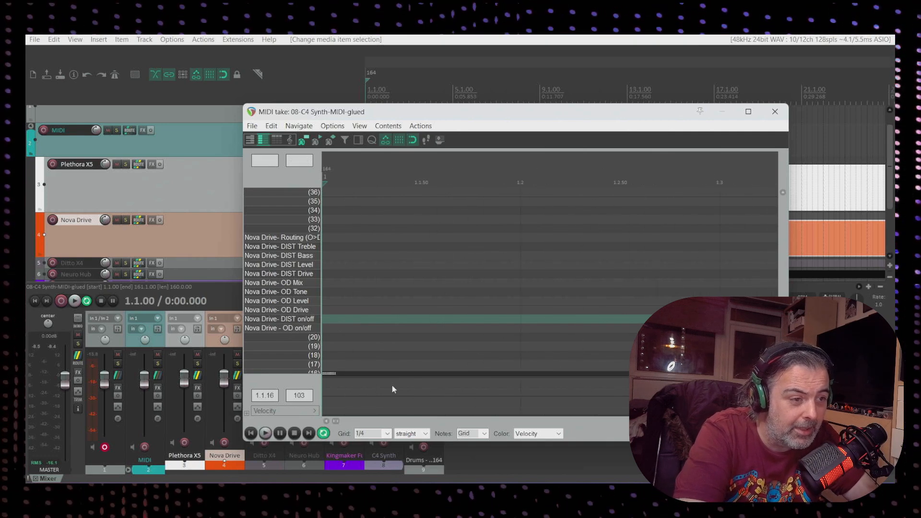
pyautogui.scroll(-1, 381, 358)
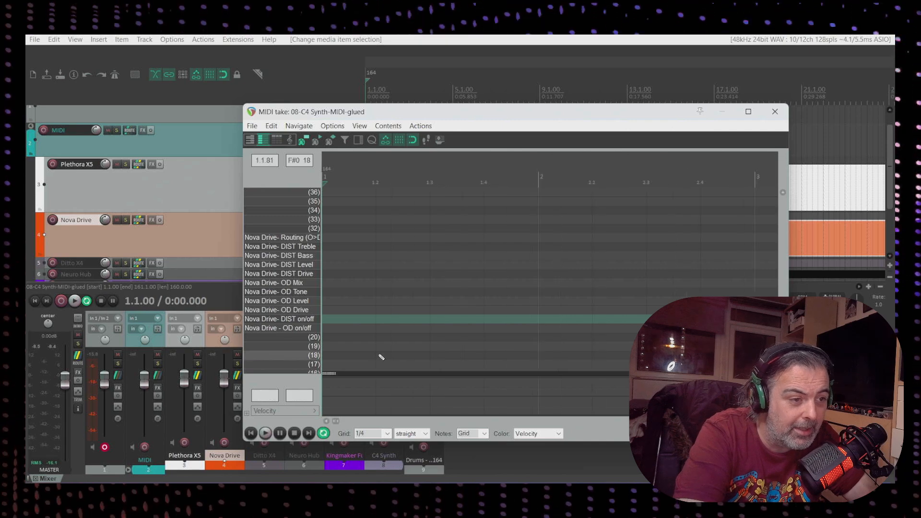
pyautogui.scroll(-1, 381, 357)
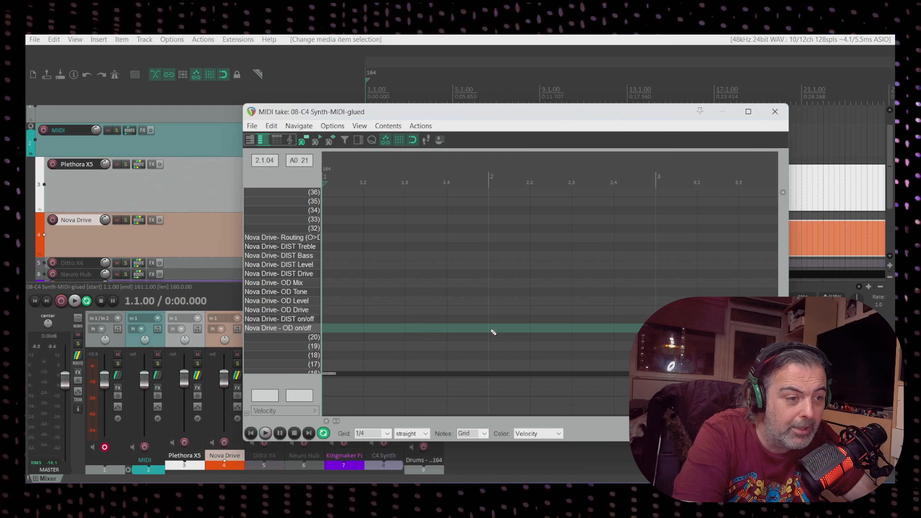
pyautogui.click(493, 332)
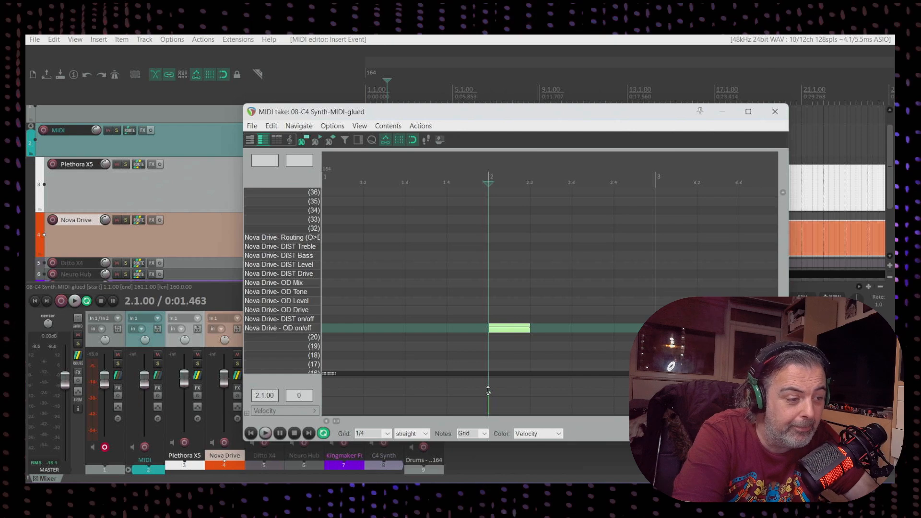
pyautogui.moveTo(488, 390); pyautogui.dragTo(490, 367)
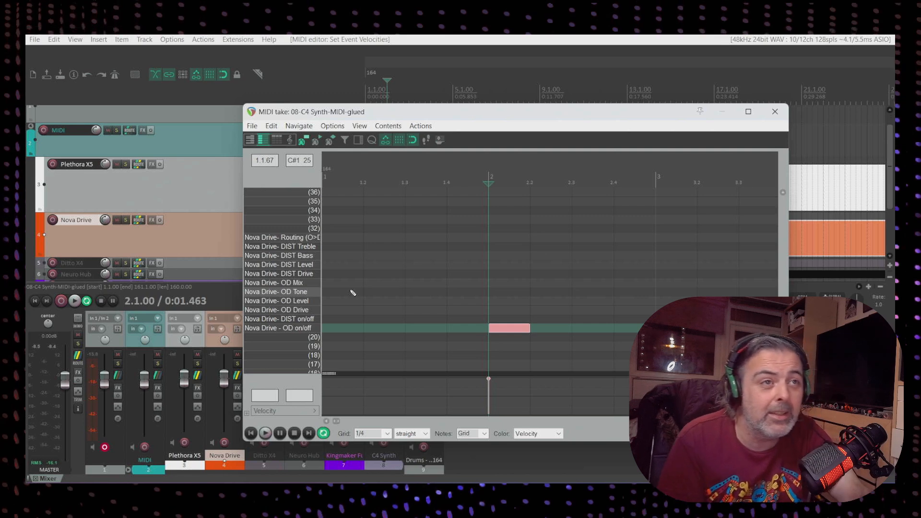
pyautogui.press('space')
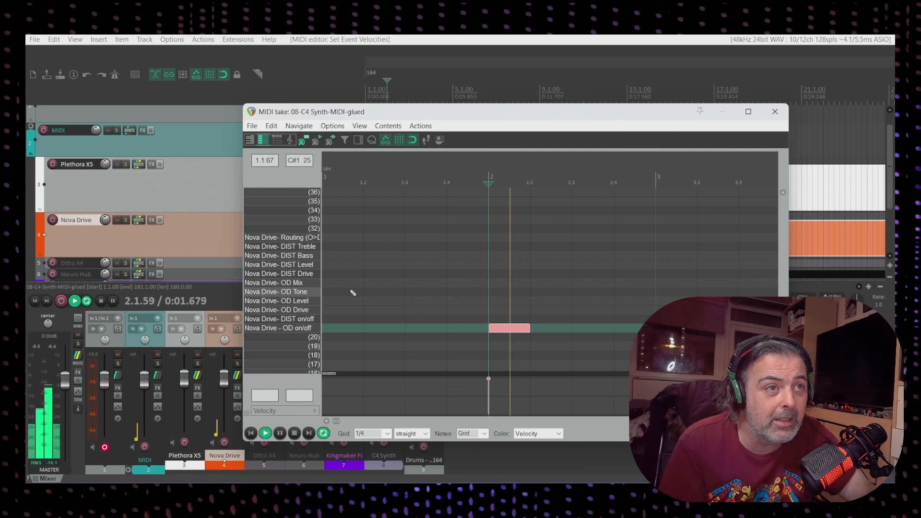
pyautogui.press('space')
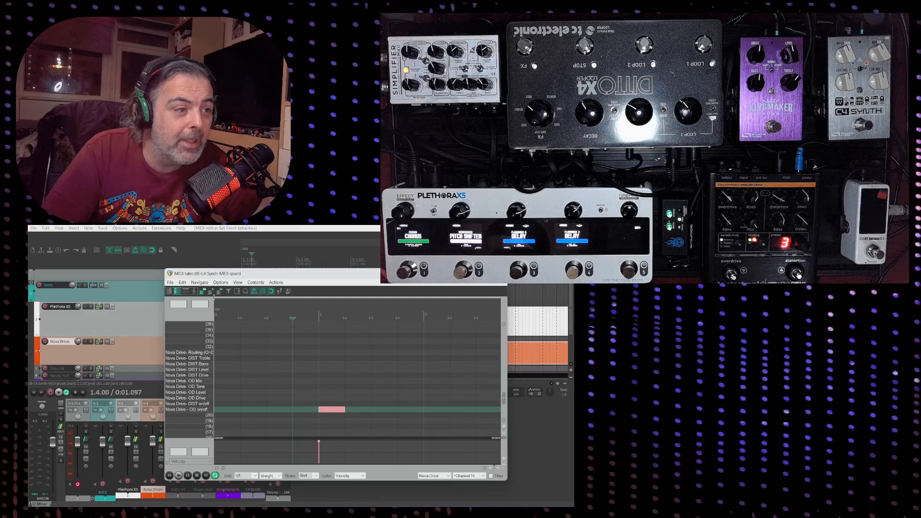
# Switch to the event list view and open the OD on/off note's event properties
pyautogui.click(186, 292)
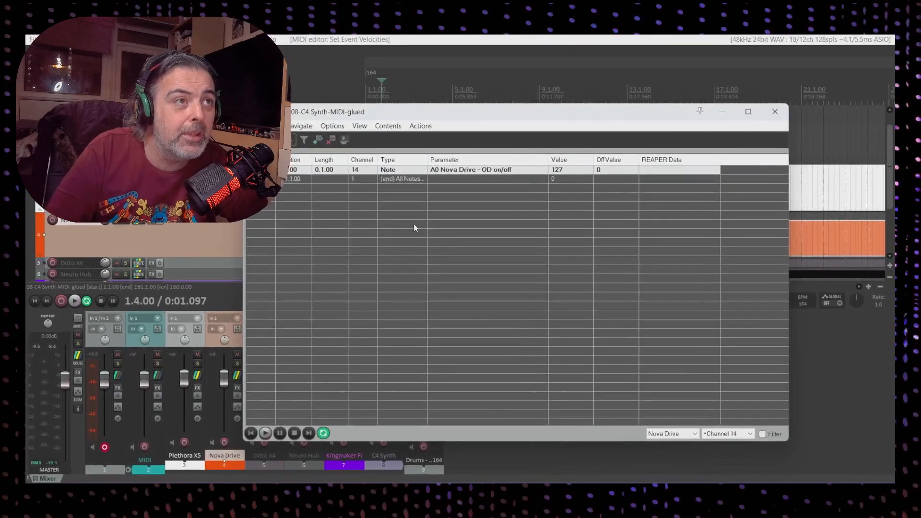
pyautogui.doubleClick(399, 174)
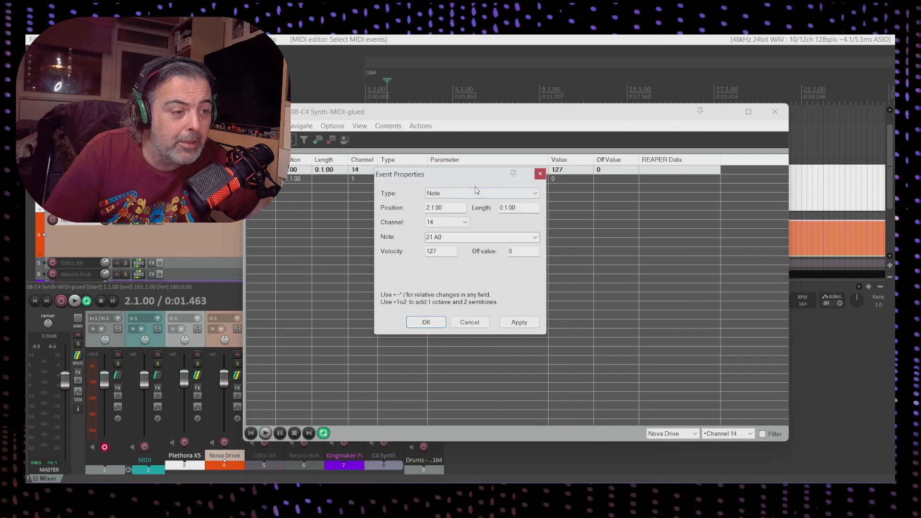
# Change the selected OD on/off event's type to Control Change (CC) and confirm the dialog
pyautogui.click(489, 193)
pyautogui.click(494, 217)
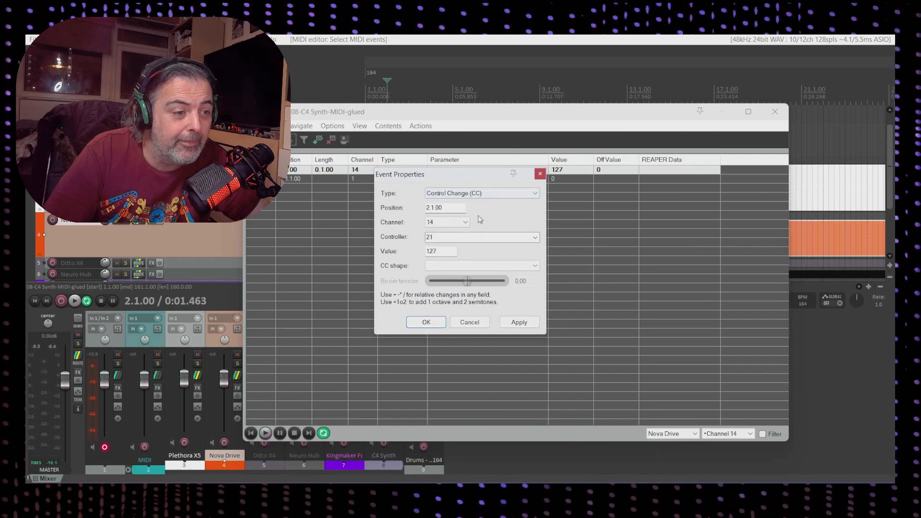
pyautogui.click(425, 323)
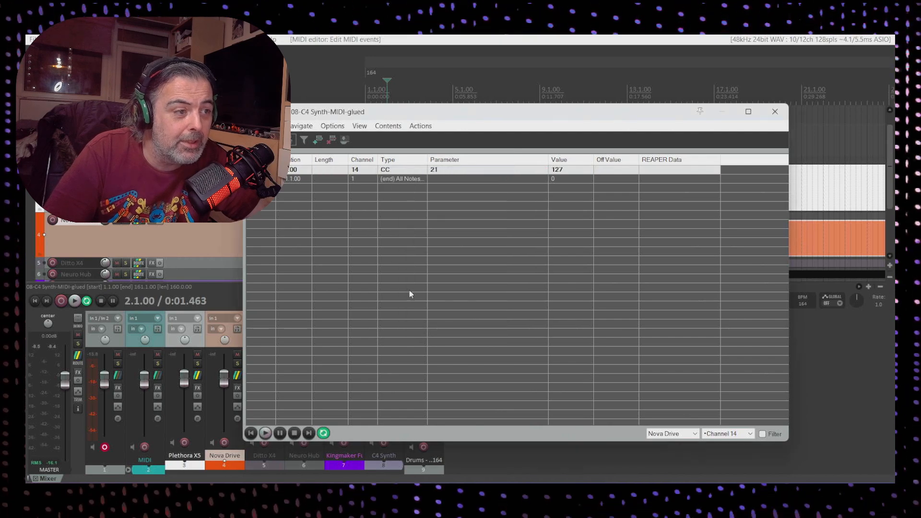
# Switch to the piano roll and play back the item from bar 2 to test the CC event on the pedal
pyautogui.click(262, 141)
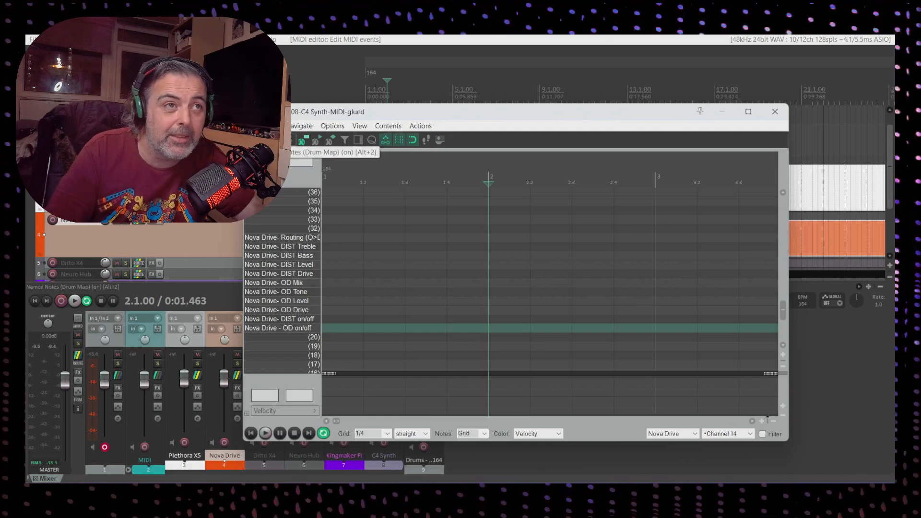
pyautogui.click(419, 182)
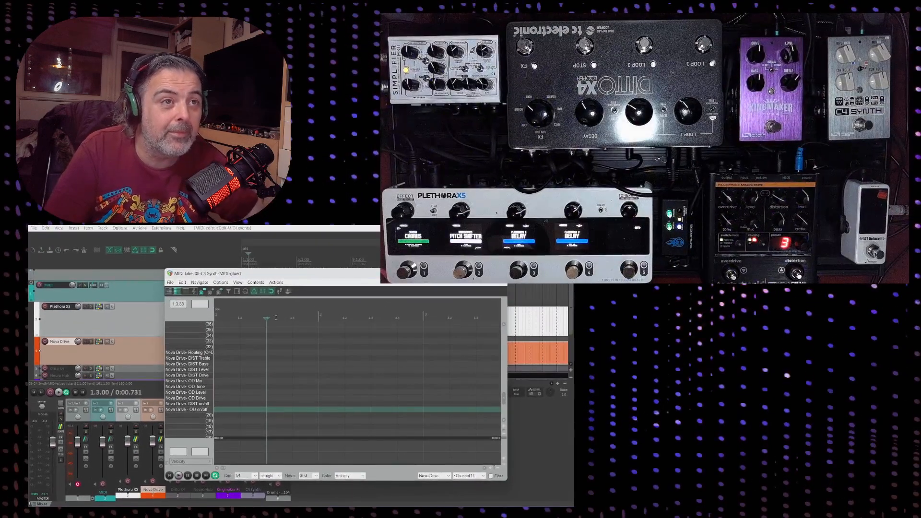
pyautogui.press('space')
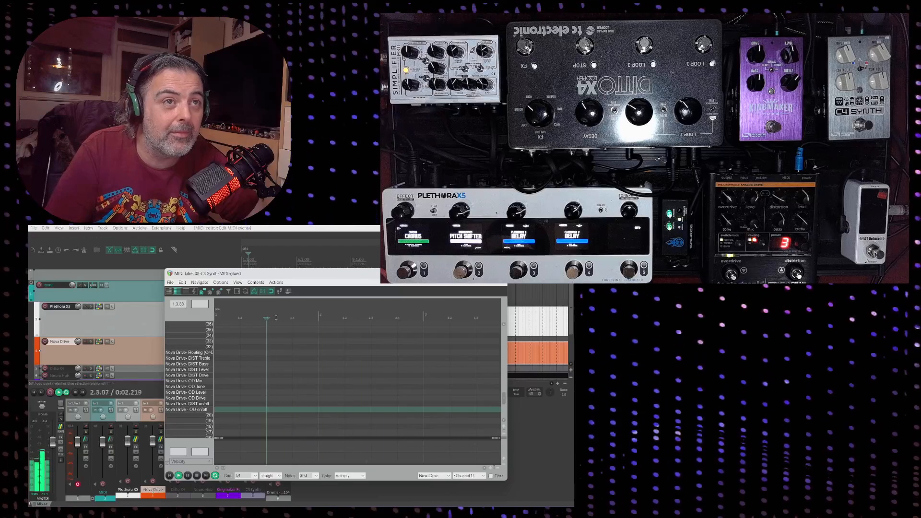
pyautogui.press('space')
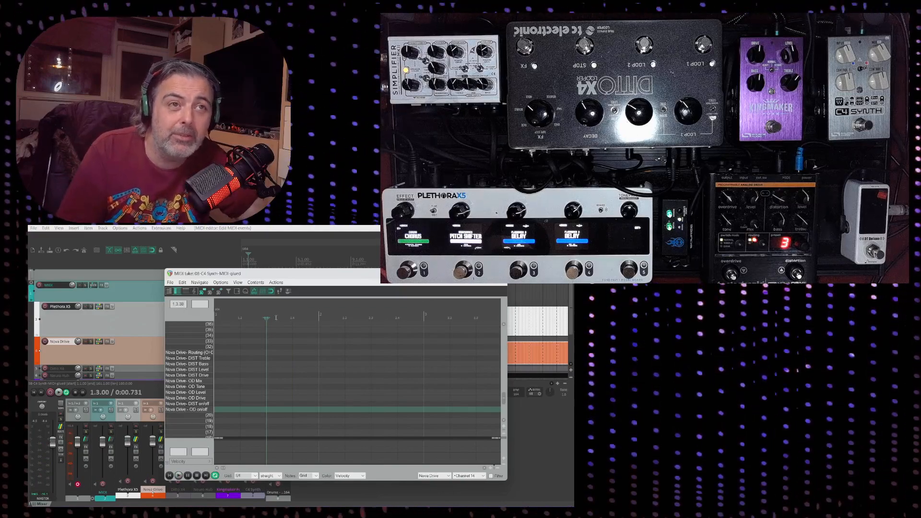
pyautogui.press('space')
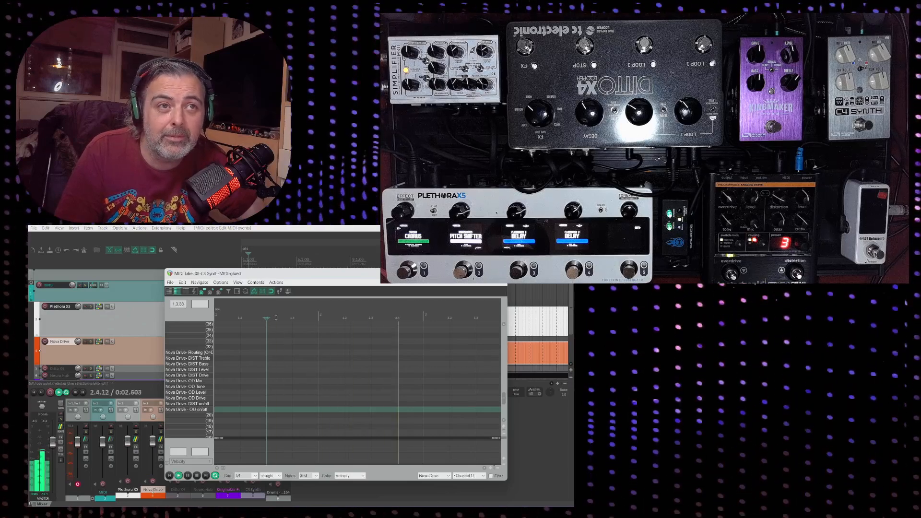
pyautogui.press('space')
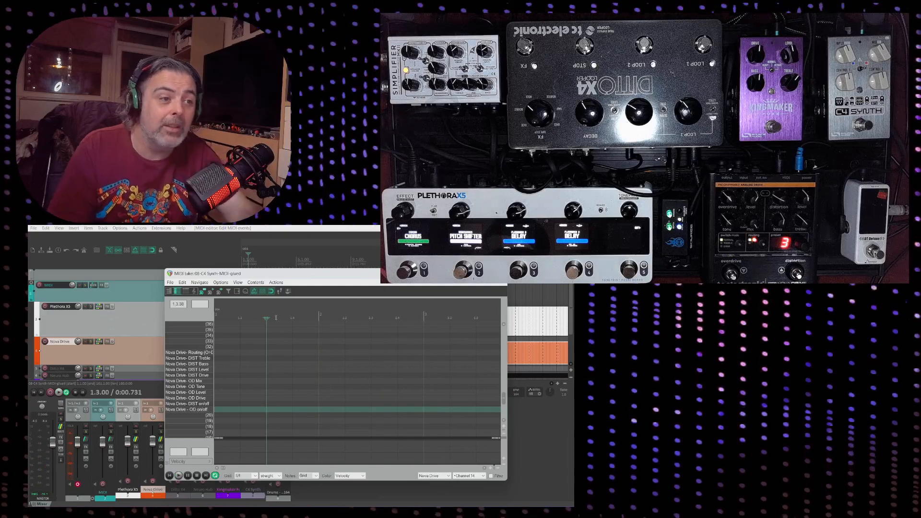
# Switch back to the event list view and briefly check the other application window
pyautogui.click(186, 291)
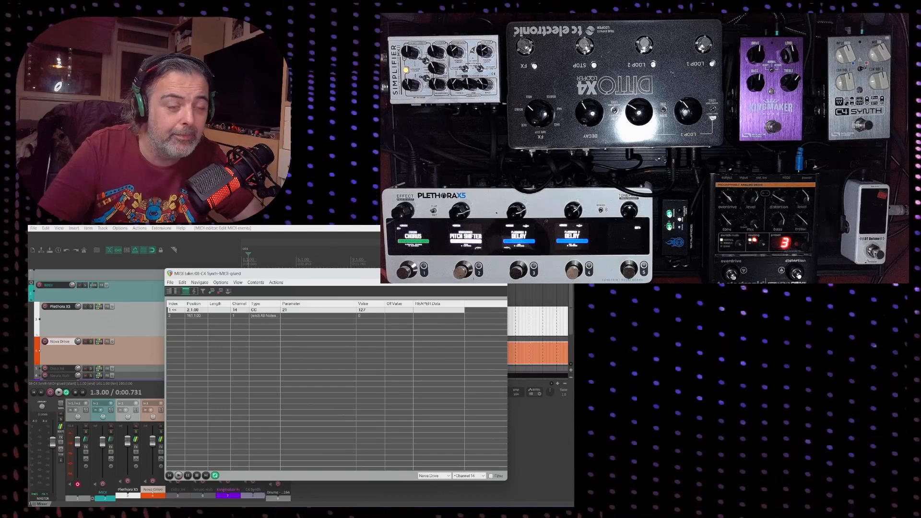
pyautogui.hotkey('alt', 'Tab')
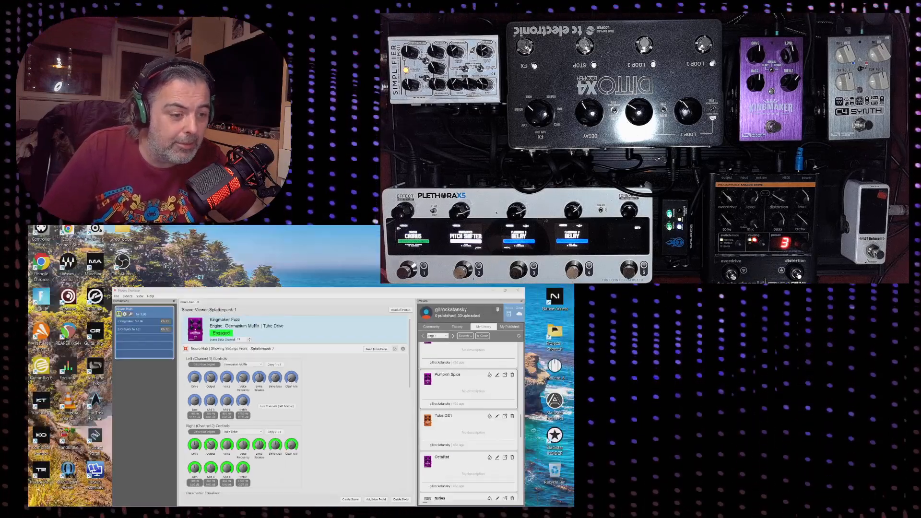
pyautogui.hotkey('alt', 'Tab')
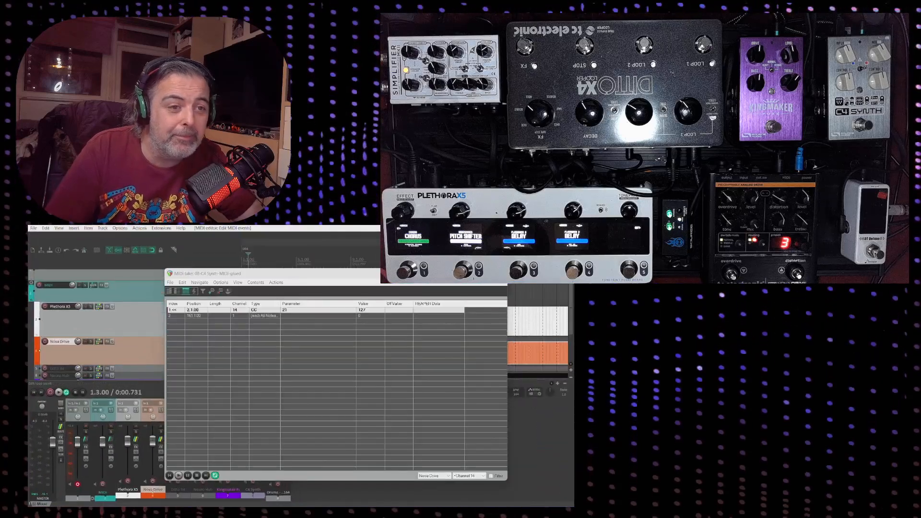
# Close the MIDI editor and open the Plethora X5 track's MIDI item near bar 177 in the event list
pyautogui.click(500, 274)
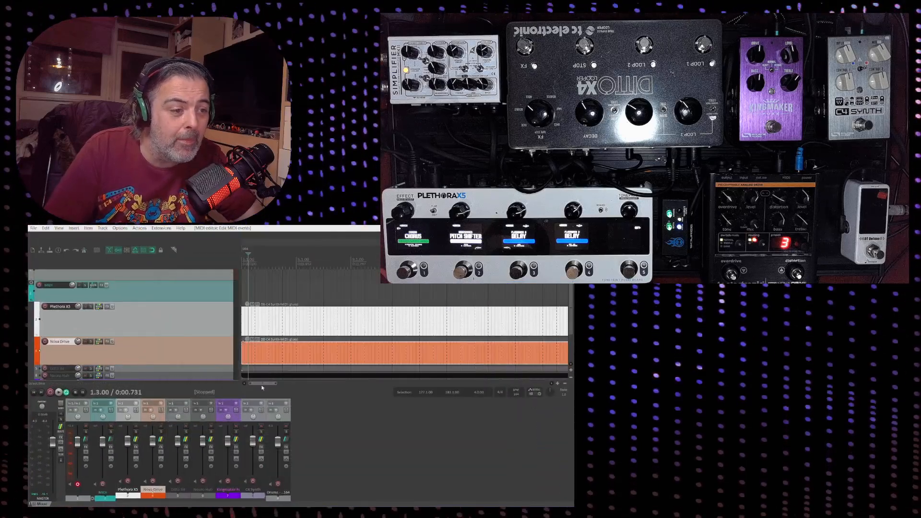
pyautogui.moveTo(259, 384); pyautogui.dragTo(476, 415)
pyautogui.click(394, 355)
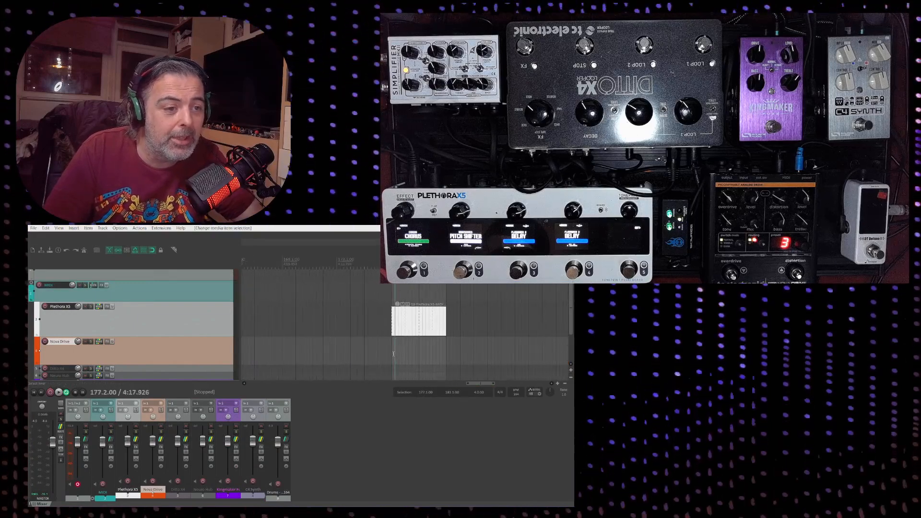
pyautogui.click(401, 326)
pyautogui.doubleClick(401, 326)
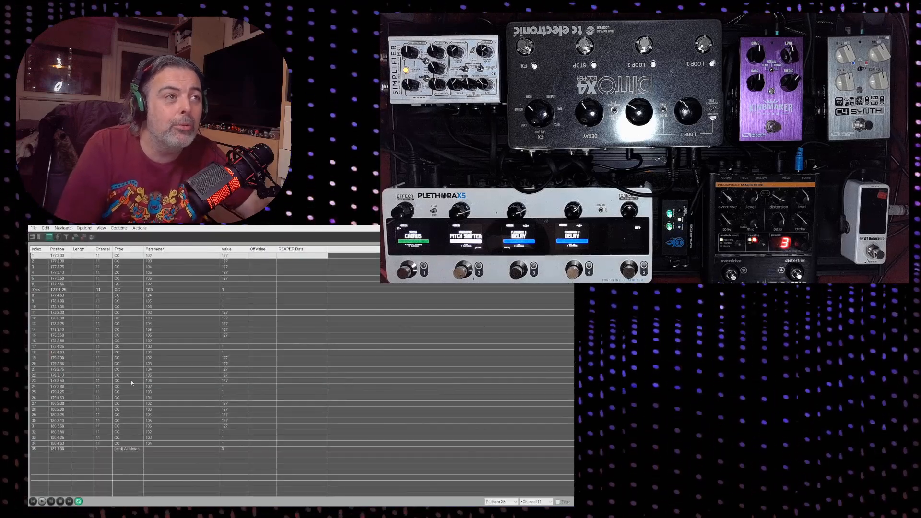
# Select all the CC events in the list and convert them to Note events through Event Properties
pyautogui.click(49, 237)
pyautogui.click(51, 237)
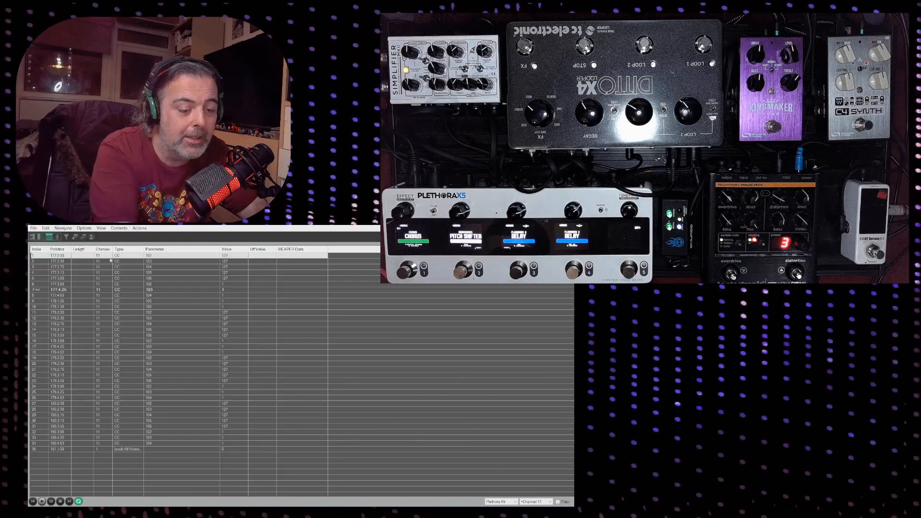
pyautogui.click(97, 444)
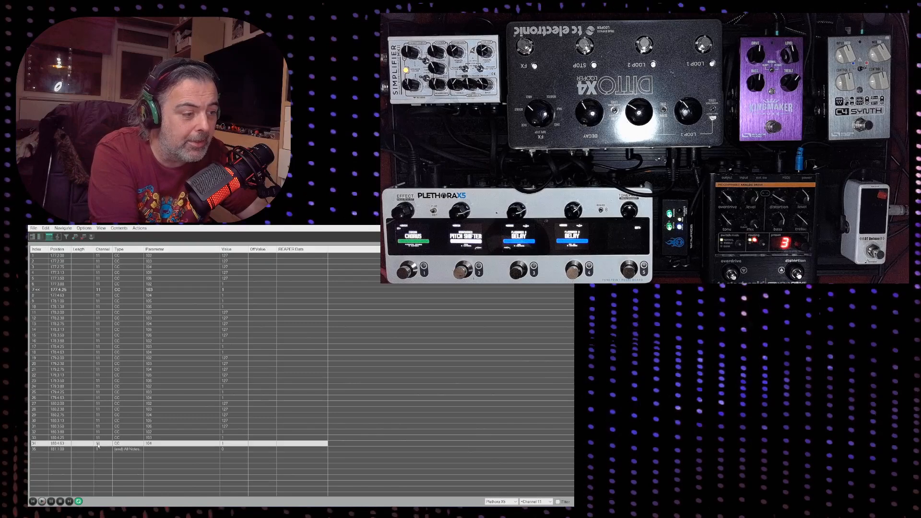
pyautogui.keyDown('shift'); pyautogui.click(99, 258); pyautogui.keyUp('shift')
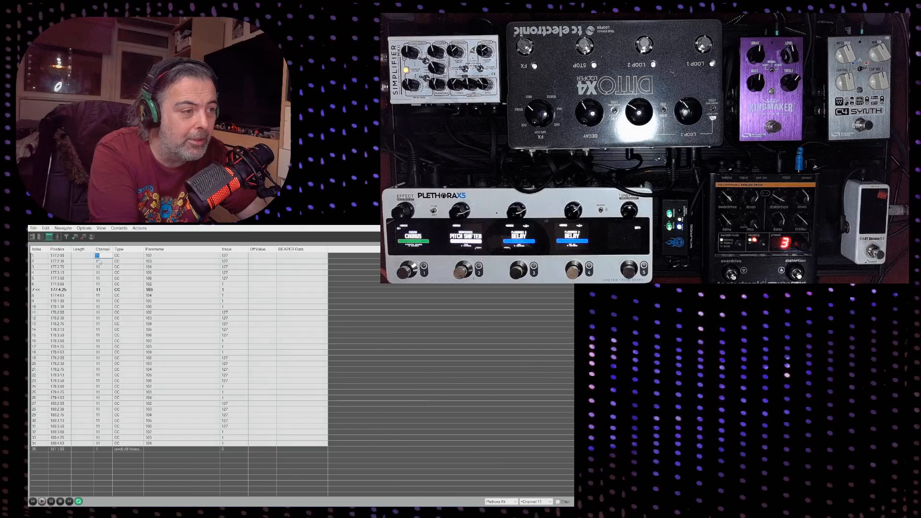
pyautogui.doubleClick(97, 261)
pyautogui.doubleClick(97, 261)
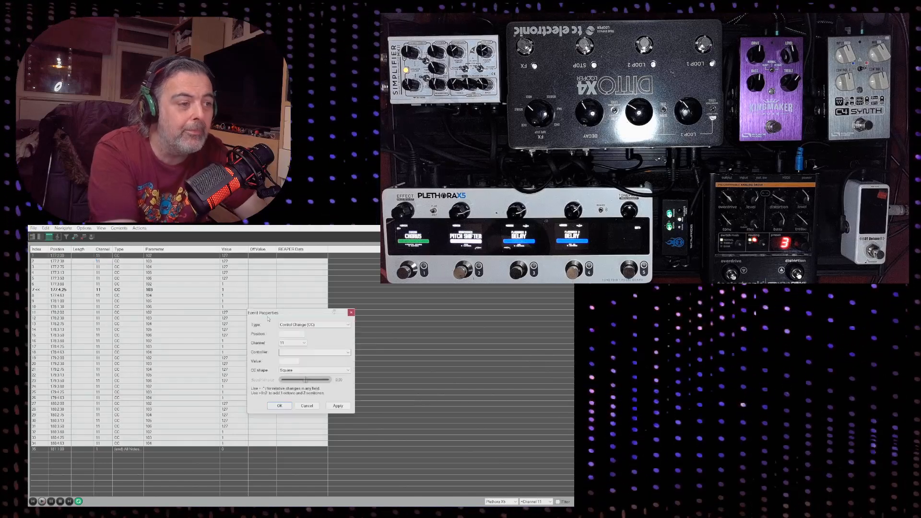
pyautogui.click(348, 325)
pyautogui.click(287, 330)
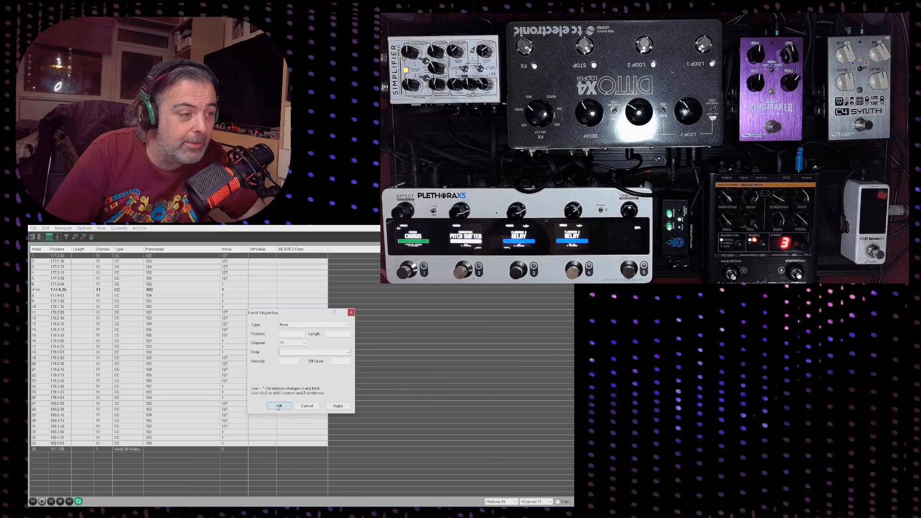
pyautogui.click(279, 406)
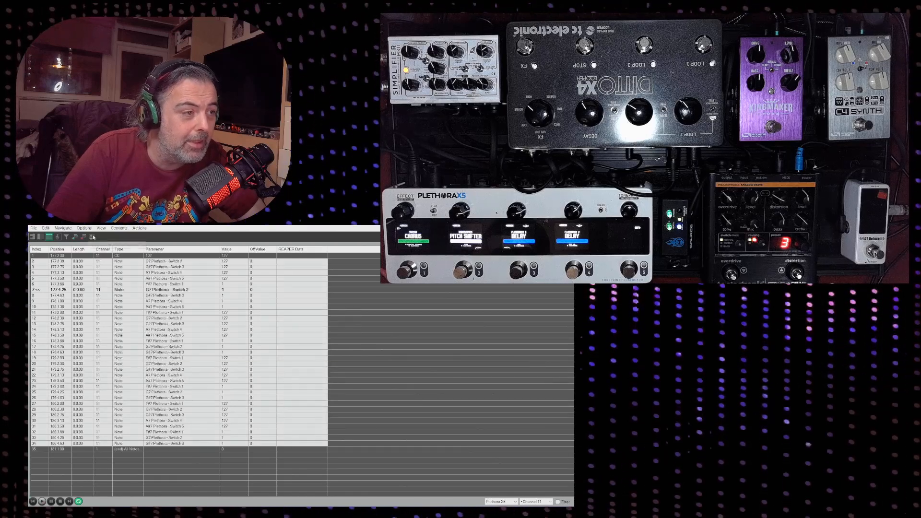
# Examine the converted Plethora switch notes across the item in the piano roll
pyautogui.click(42, 237)
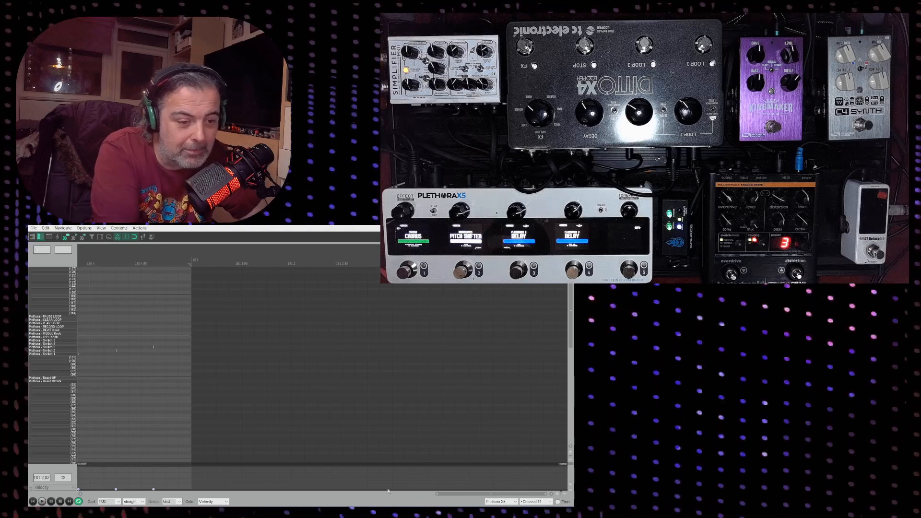
pyautogui.moveTo(470, 493); pyautogui.dragTo(134, 497)
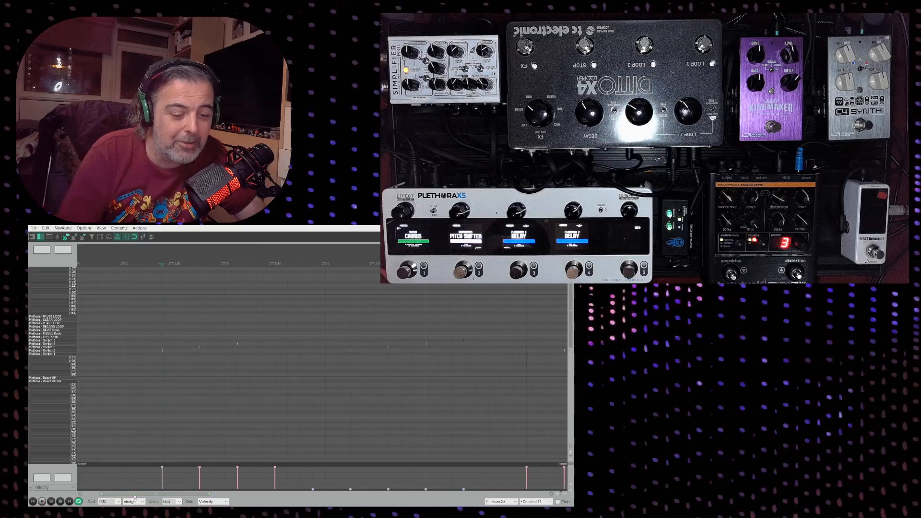
pyautogui.scroll(5, 135, 498)
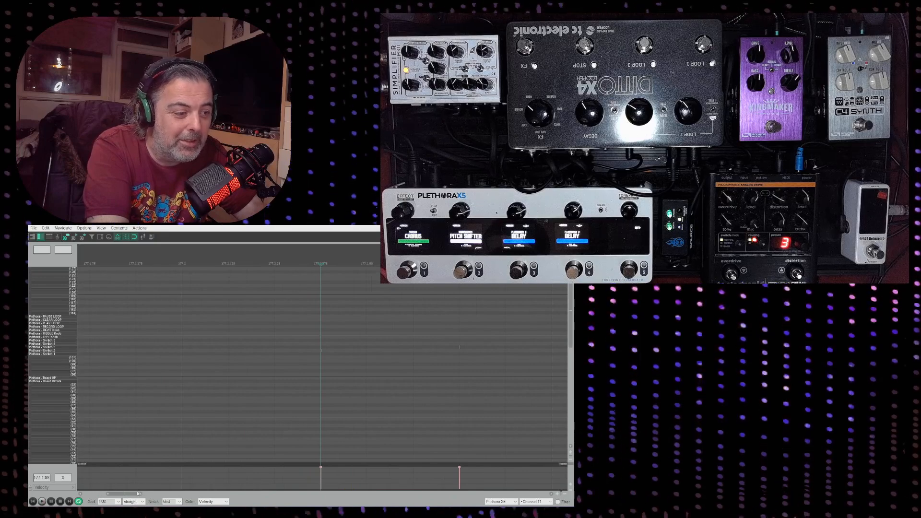
pyautogui.moveTo(131, 494); pyautogui.dragTo(128, 494)
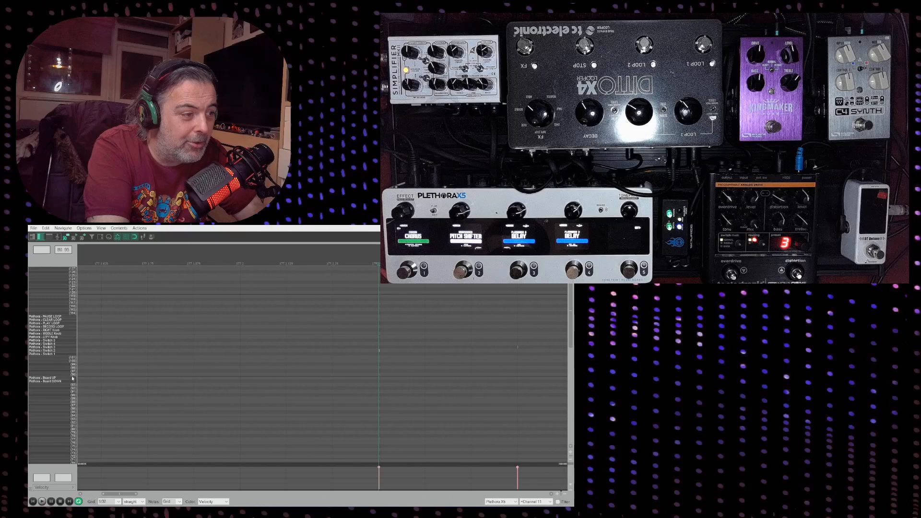
pyautogui.click(53, 354)
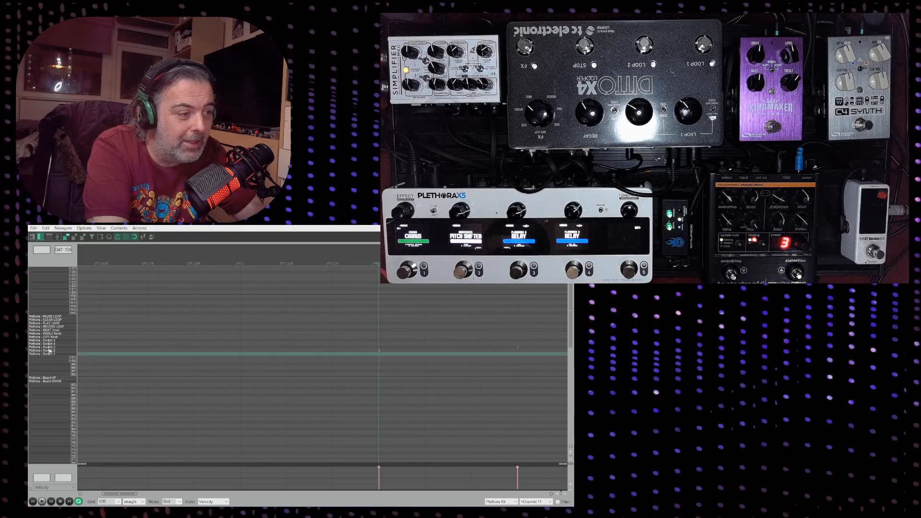
pyautogui.click(50, 347)
pyautogui.click(50, 341)
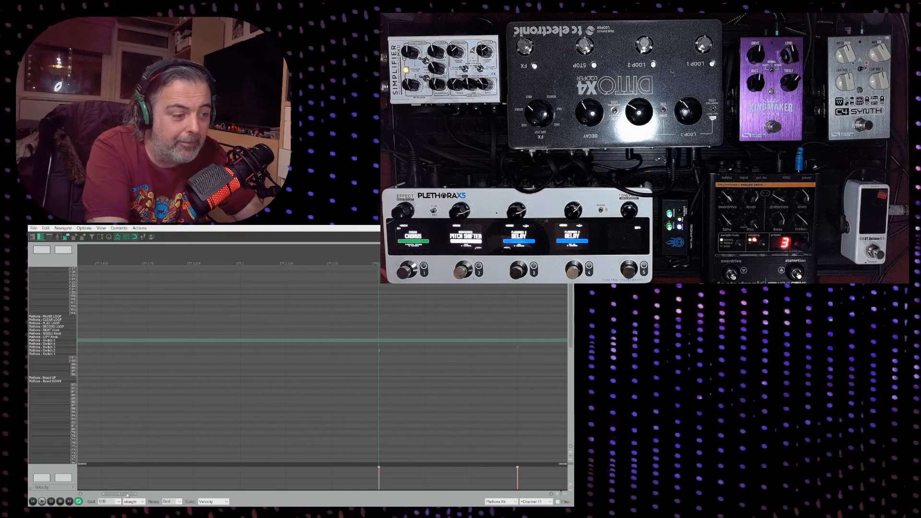
pyautogui.press('-')
pyautogui.press('-')
pyautogui.press('-')
pyautogui.press('-')
pyautogui.press('-')
pyautogui.press('-')
pyautogui.press('-')
pyautogui.press('-')
pyautogui.press('-')
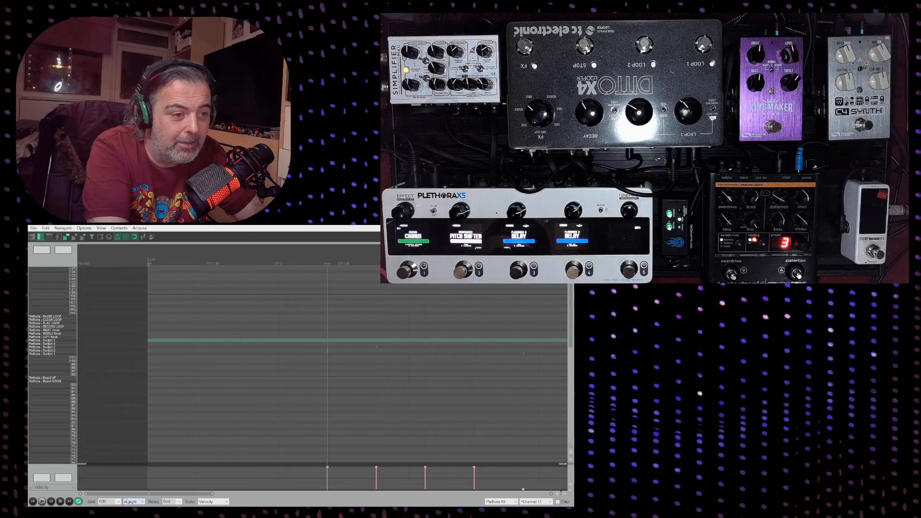
pyautogui.press('-')
pyautogui.press('-')
pyautogui.press('-')
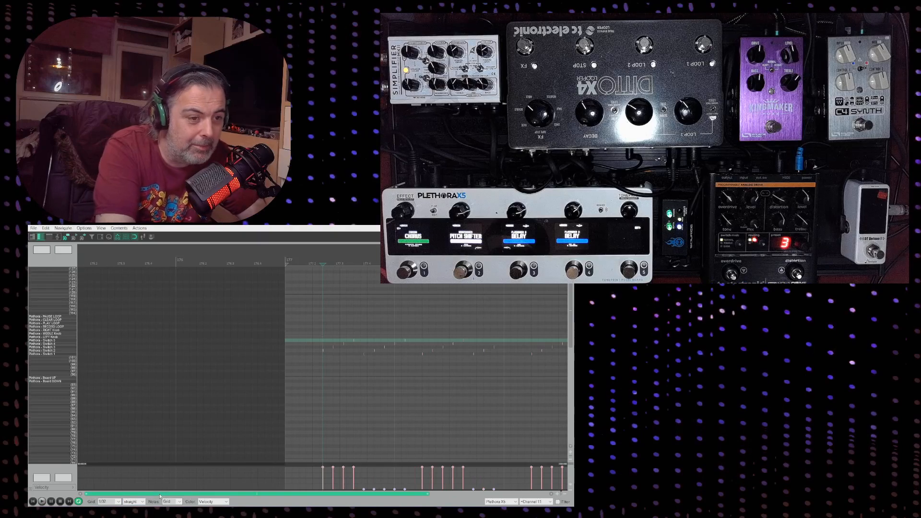
pyautogui.moveTo(160, 495)
pyautogui.mouseDown()
pyautogui.moveTo(175, 497)
pyautogui.moveTo(162, 501)
pyautogui.mouseUp()
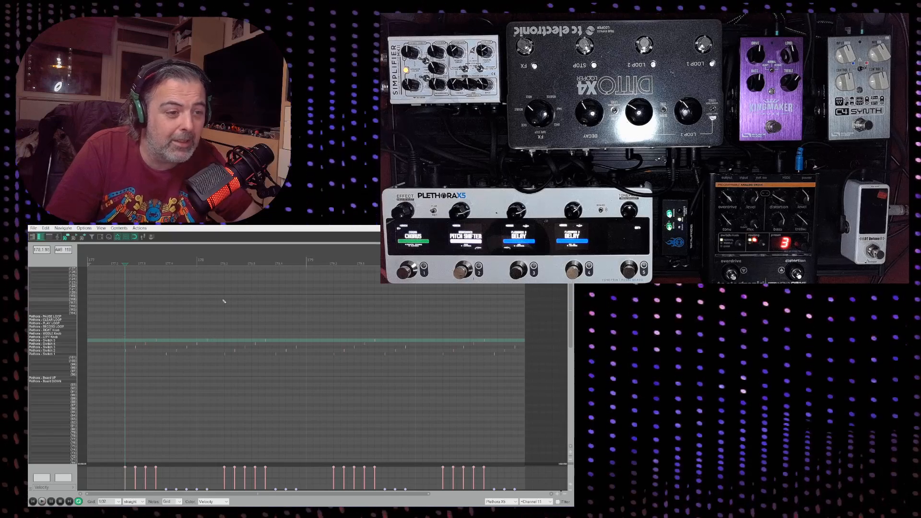
# Return to the event list and convert the selected events back to Control Change (CC) through Event Properties
pyautogui.click(50, 237)
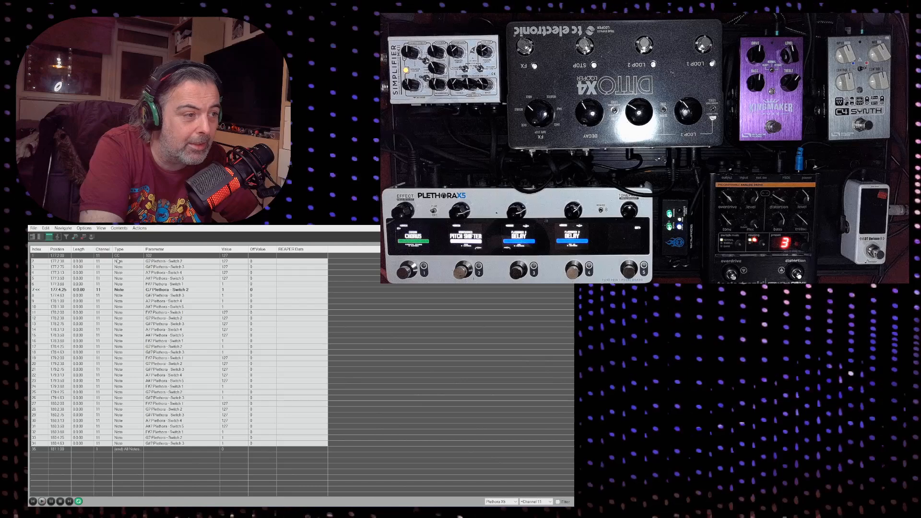
pyautogui.doubleClick(122, 263)
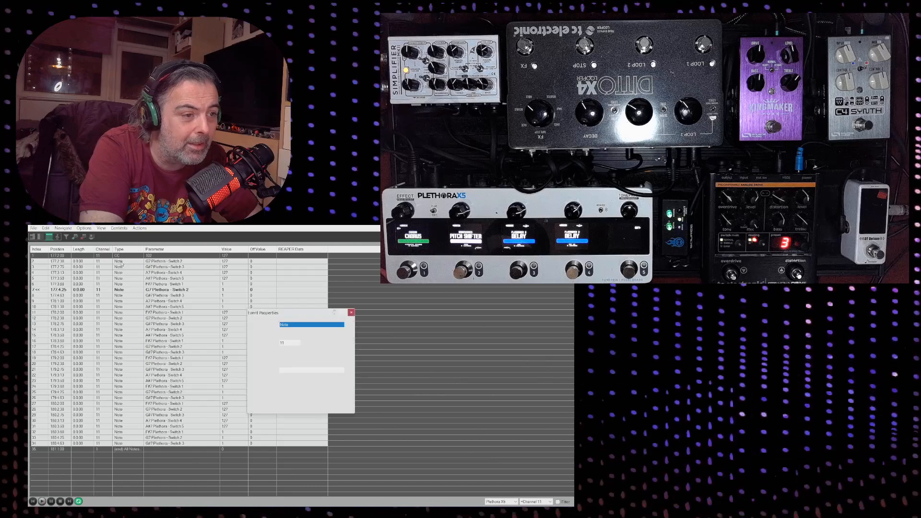
pyautogui.click(327, 325)
pyautogui.click(318, 340)
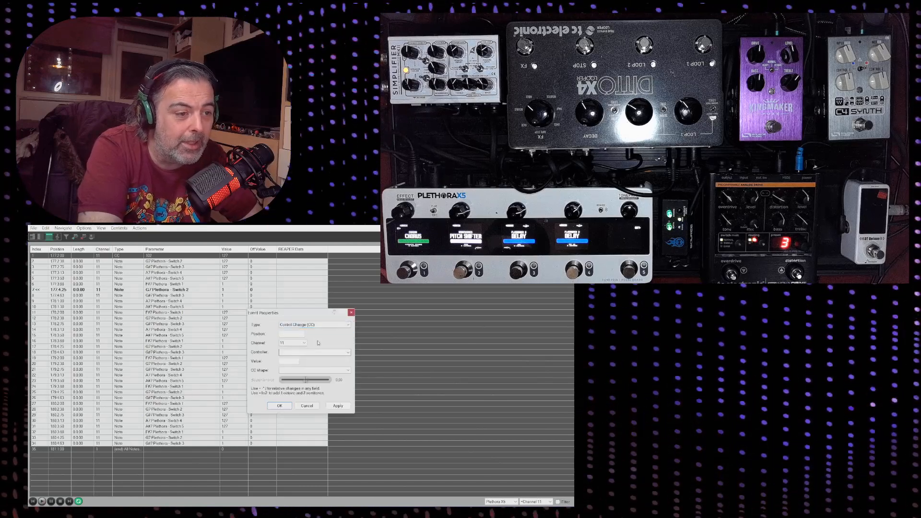
pyautogui.click(276, 407)
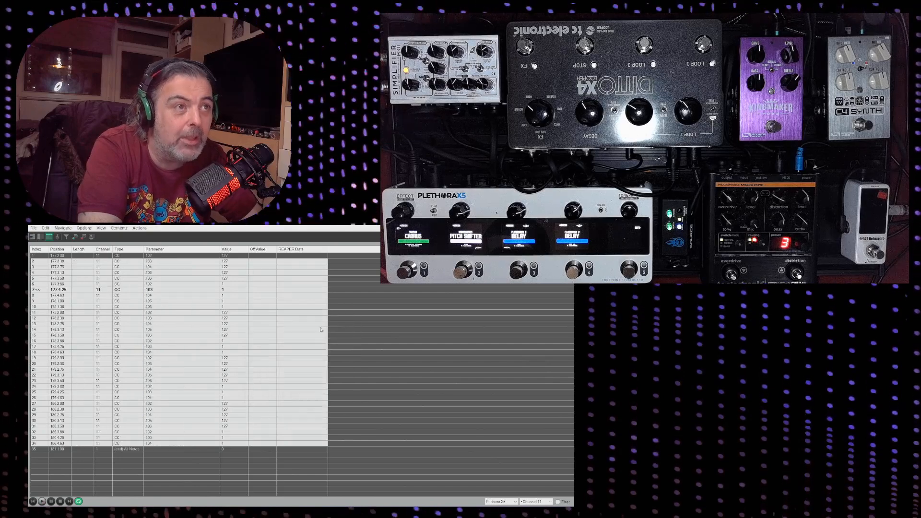